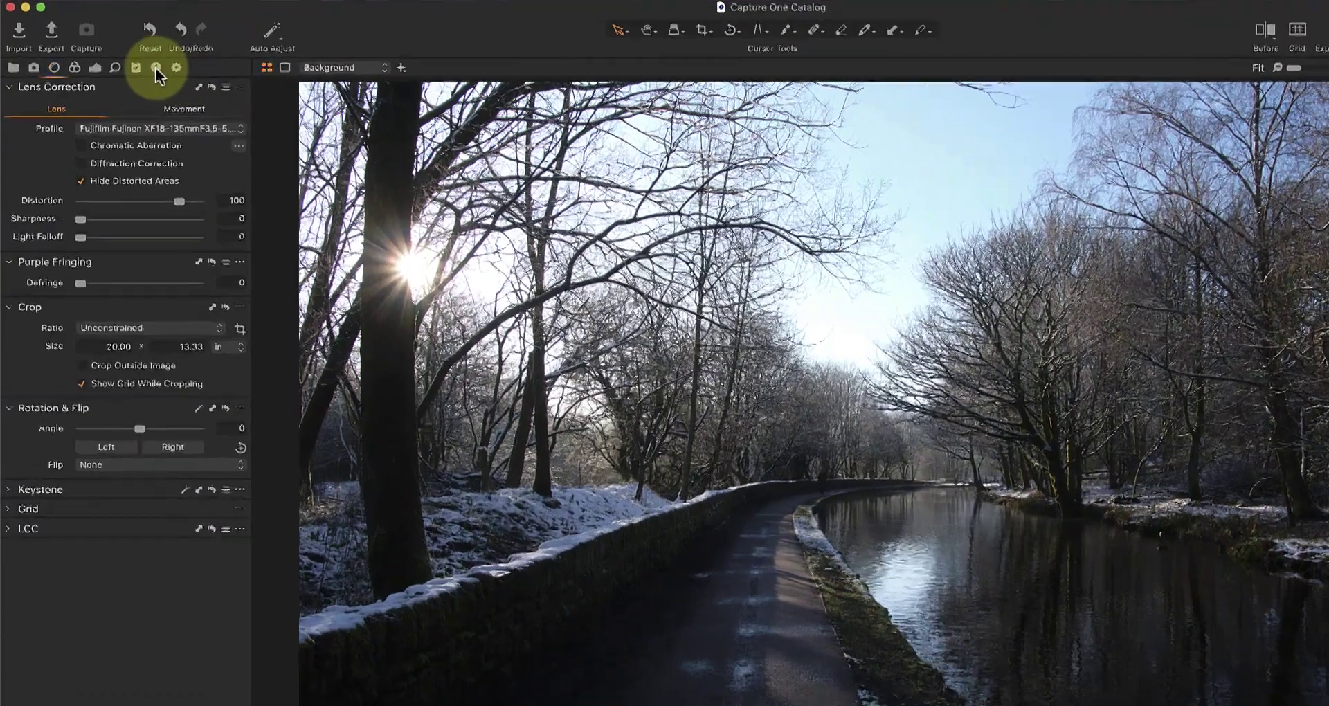
Examine the photo's metadata, including the lens, camera model and EXIF exposure settings
click(134, 73)
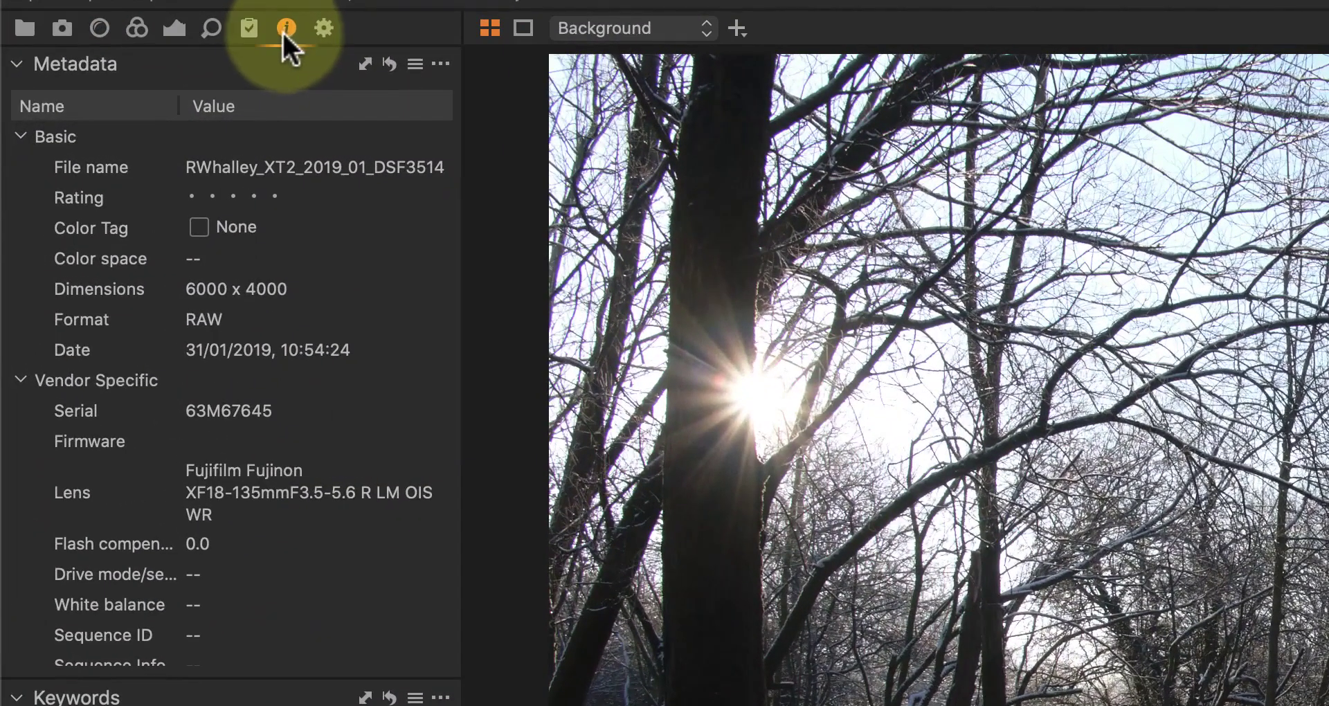
scroll(360, 316, down, 2)
scroll(361, 319, down, 10)
scroll(360, 315, down, 6)
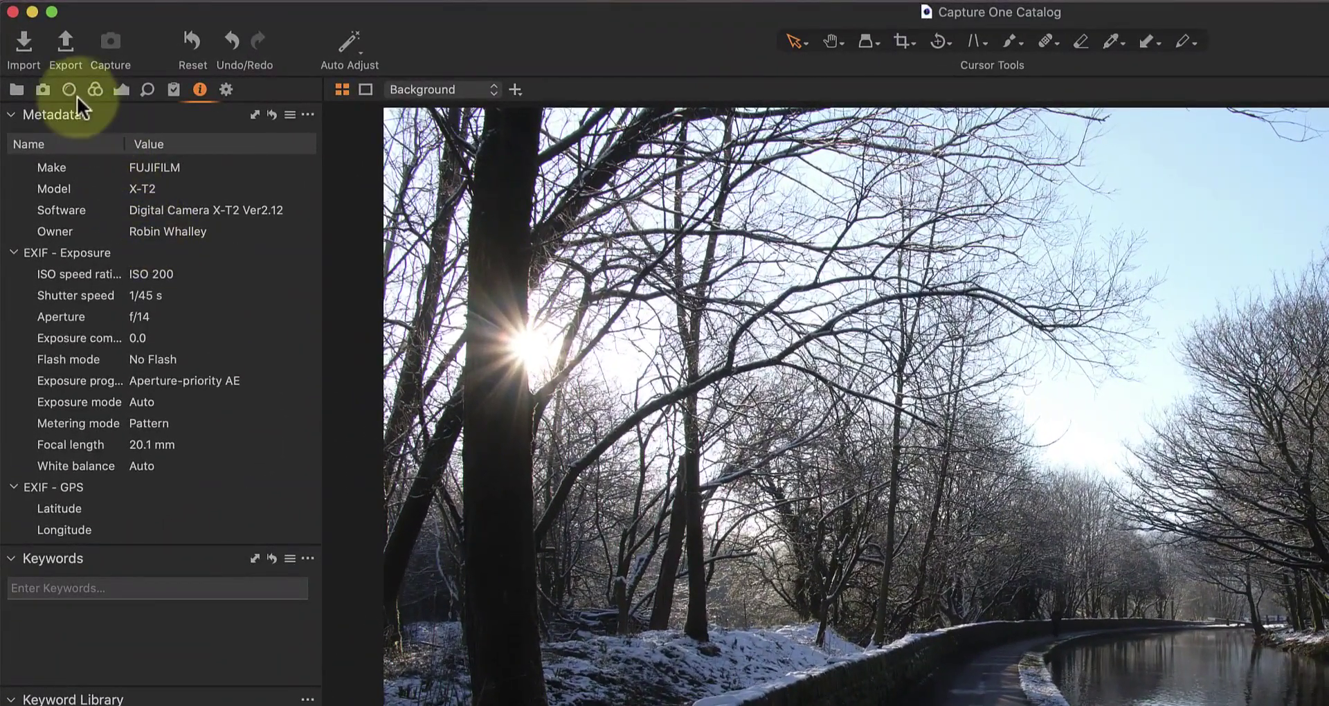
Set the lens correction profile to Fujifilm Fujinon XF18-135mmF3.5-5.6 R LM OIS WR
click(69, 89)
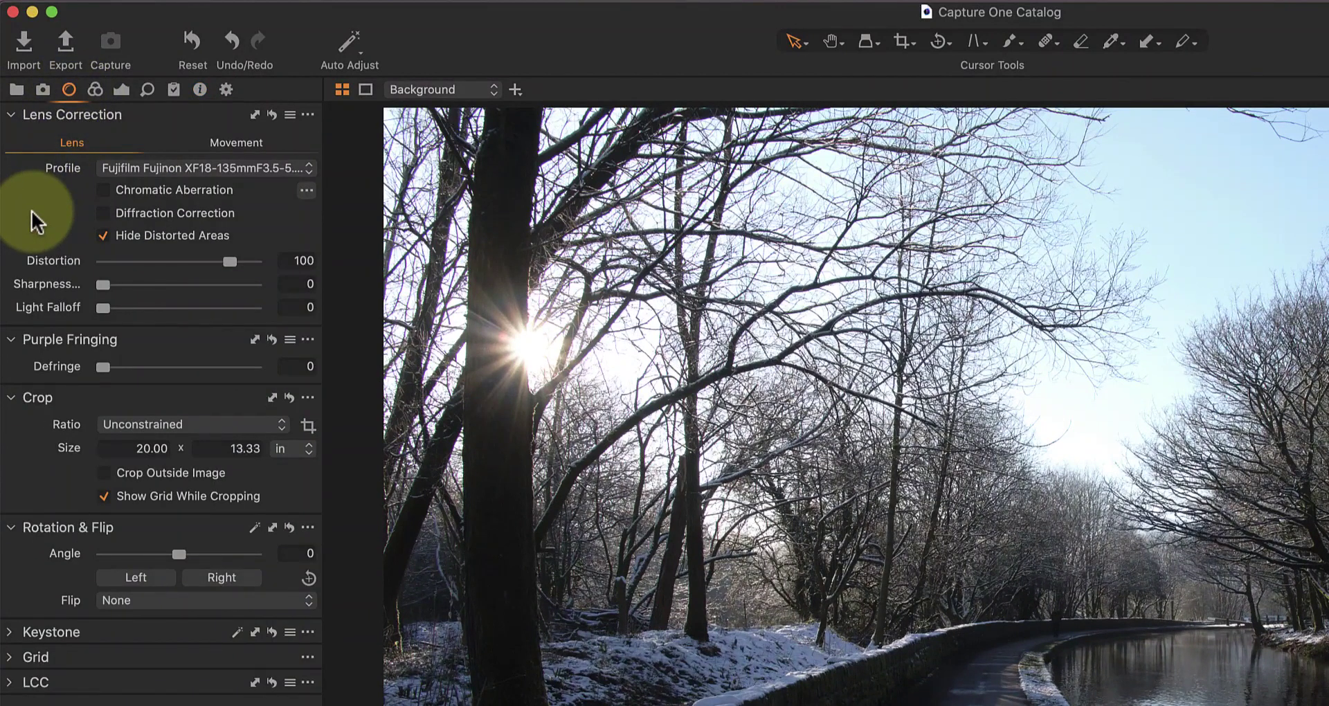
click(311, 168)
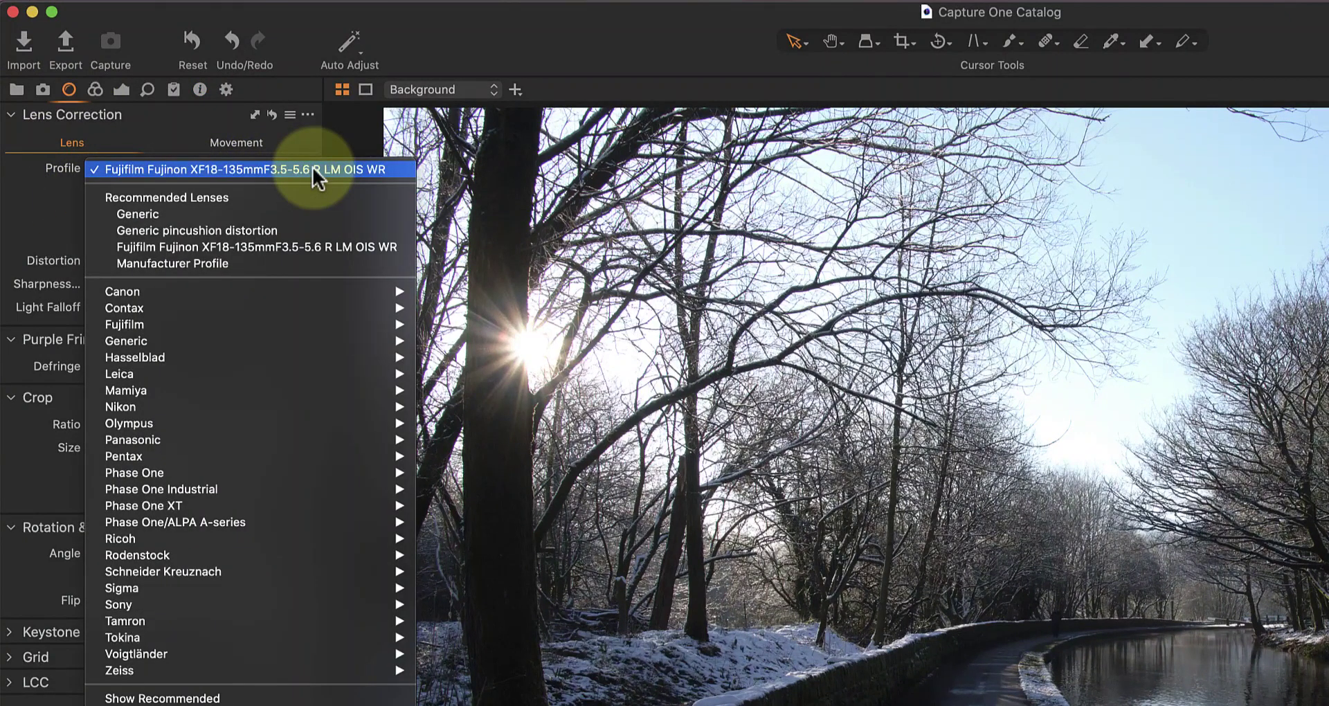
click(315, 248)
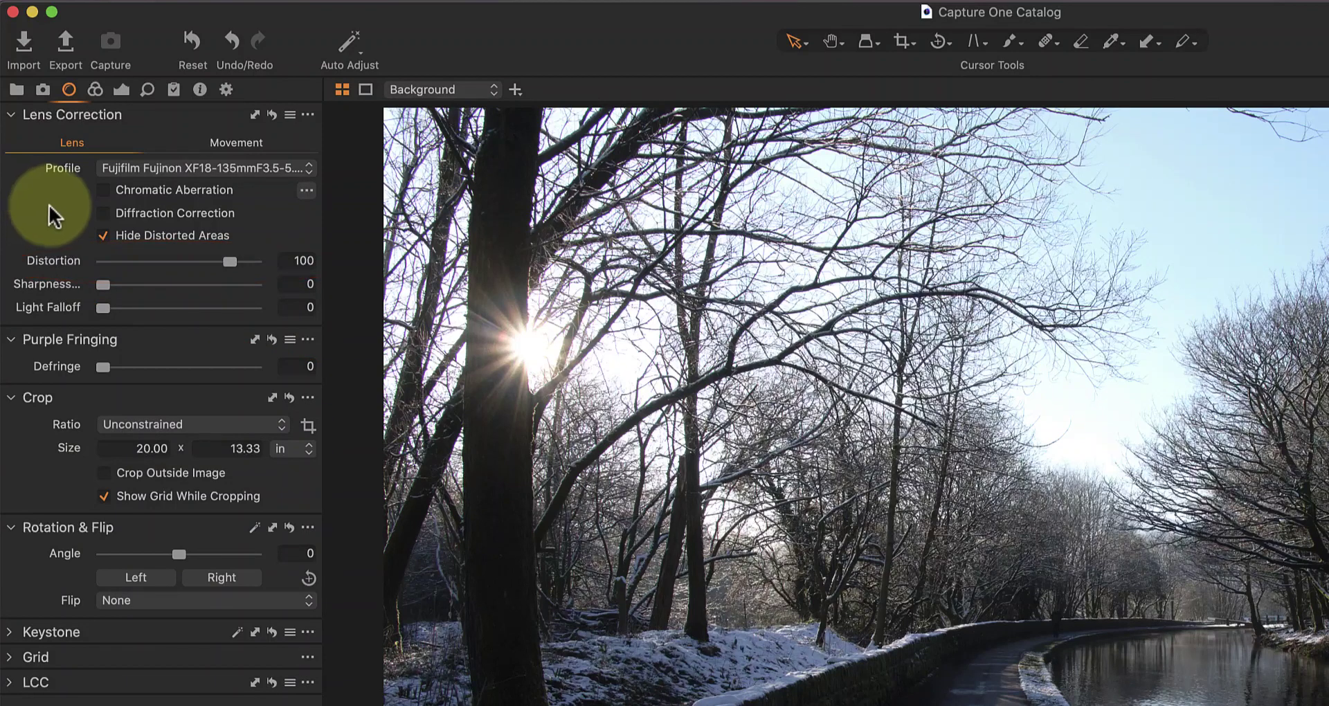
Compare the image with lens Distortion correction at 0 and at 100, ending with it at 100
drag(230, 262, 60, 261)
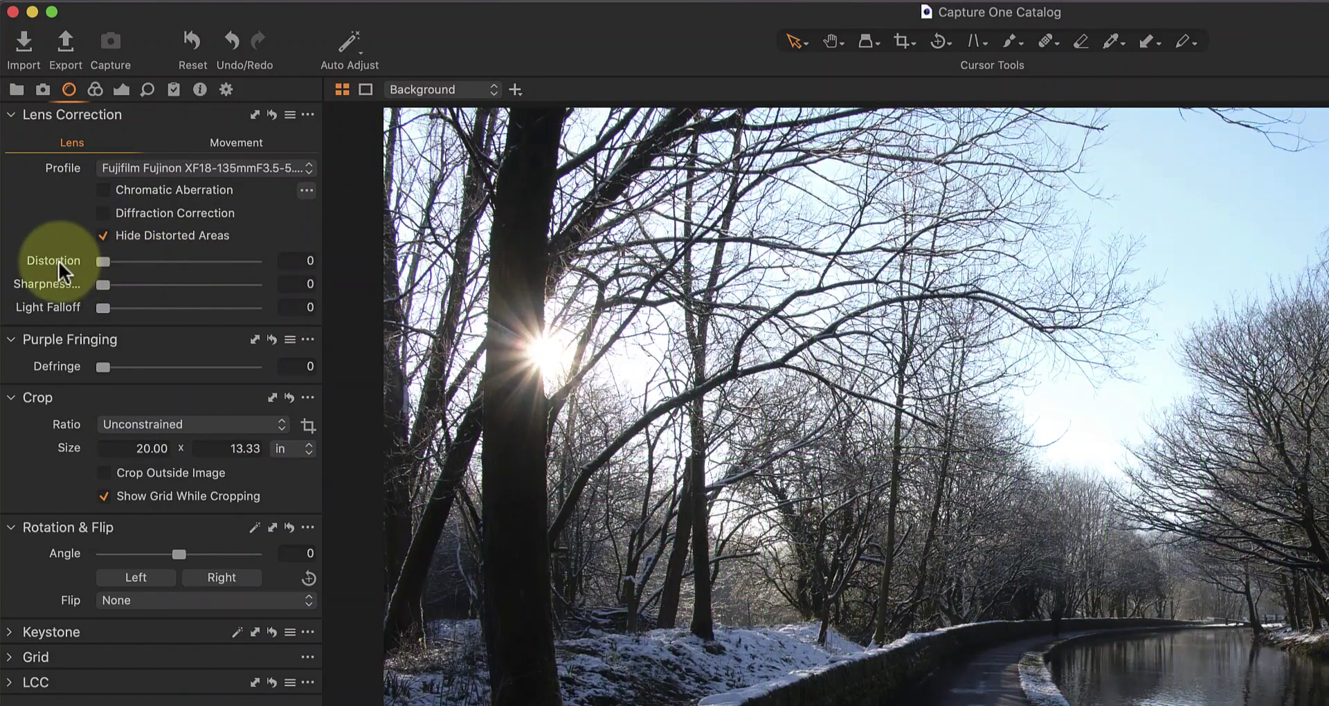
double_click(44, 258)
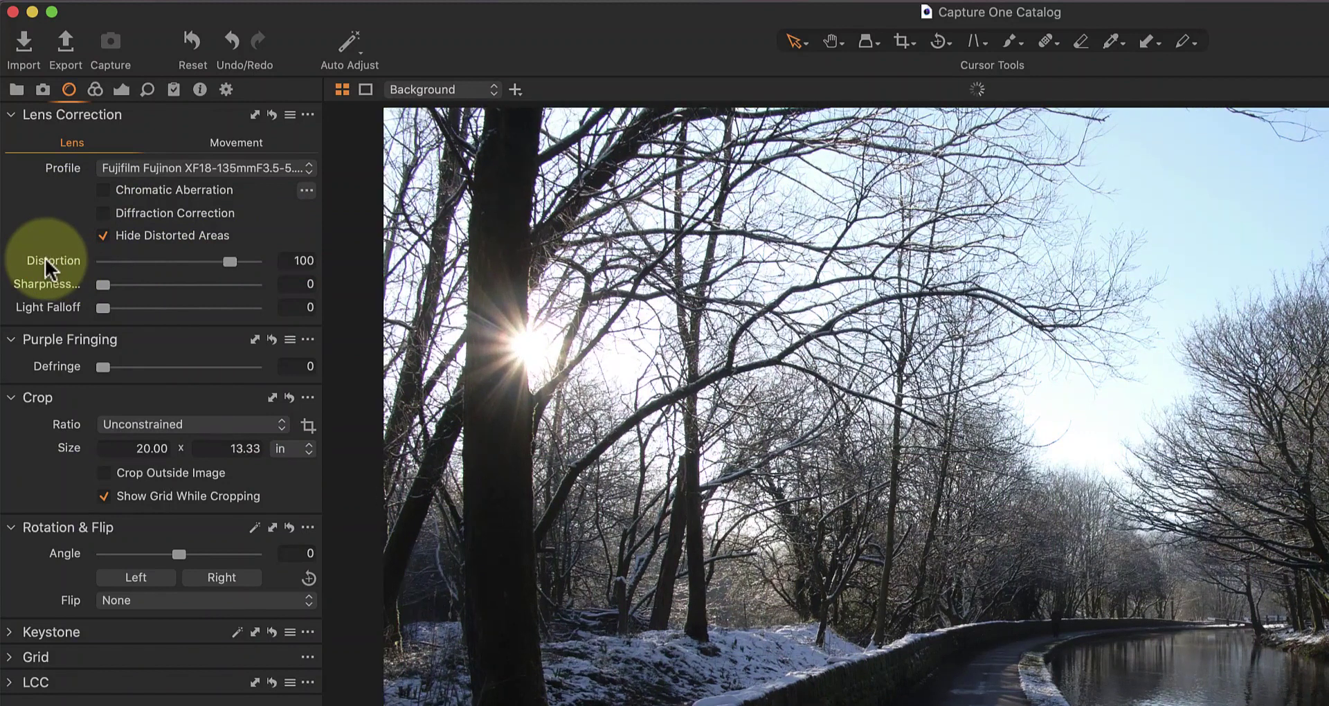
double_click(44, 258)
double_click(45, 258)
double_click(45, 257)
double_click(45, 258)
double_click(45, 258)
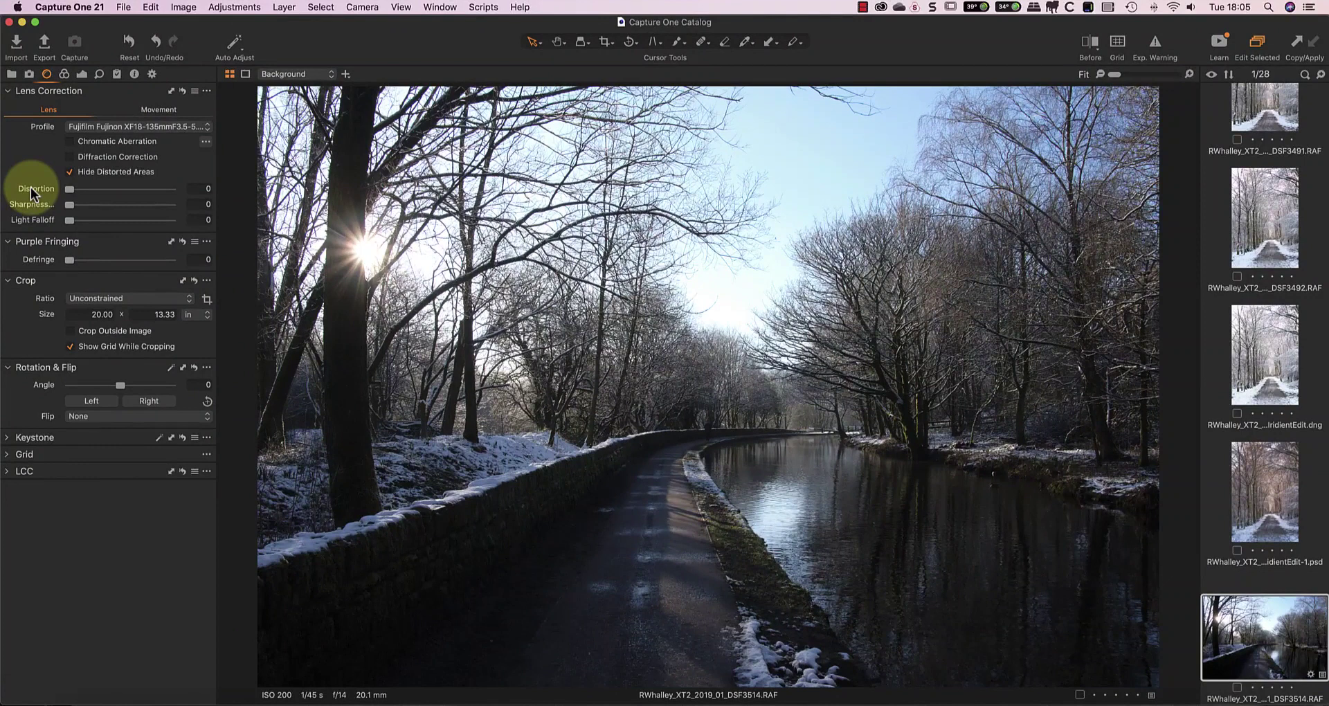
double_click(70, 188)
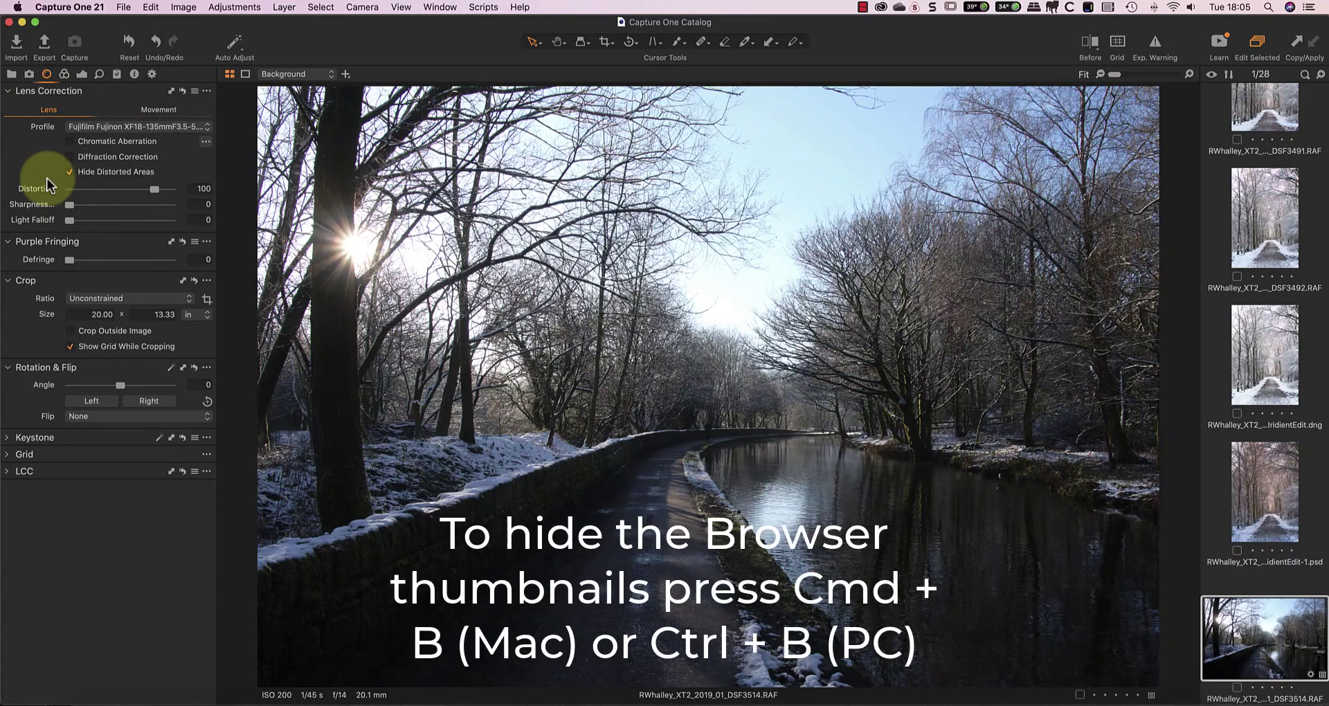
Hide the browser thumbnails and compare the lens Sharpness correction at 0 and 250, ending with Sharpness at 250 and Distortion at 100
key(cmd+b)
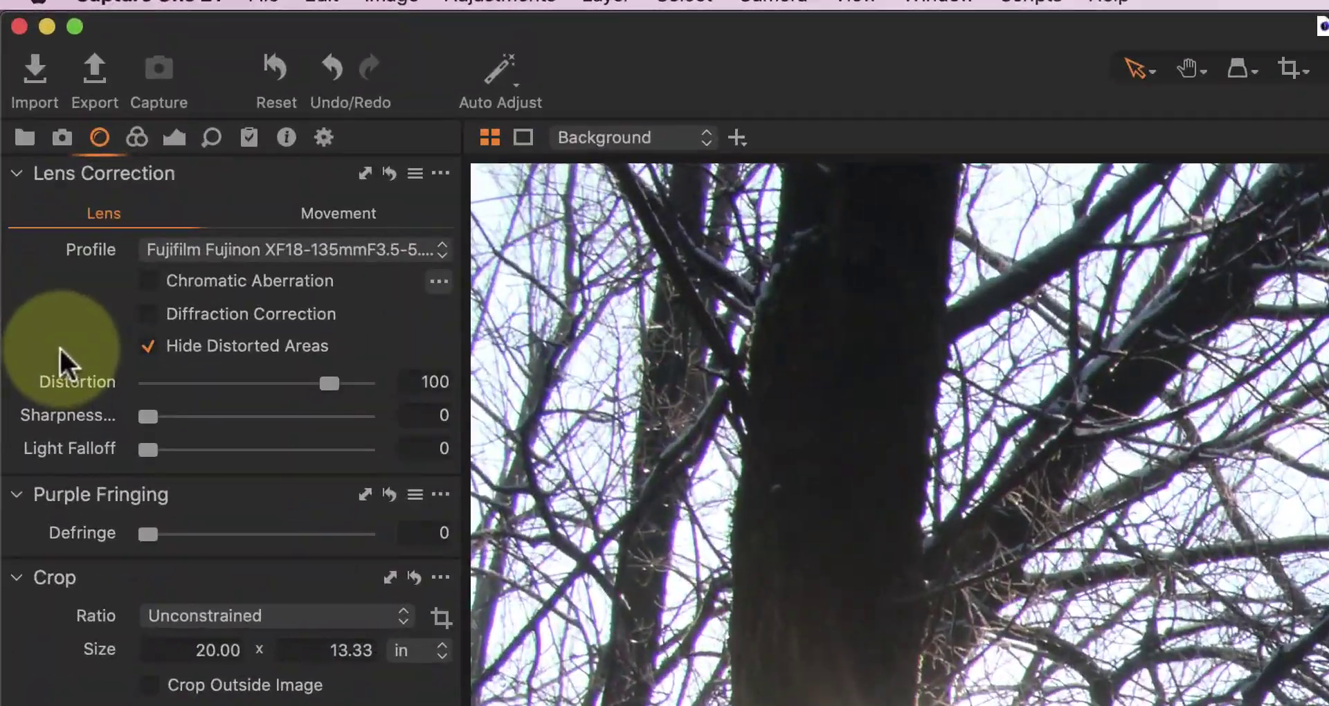
drag(330, 383, 41, 395)
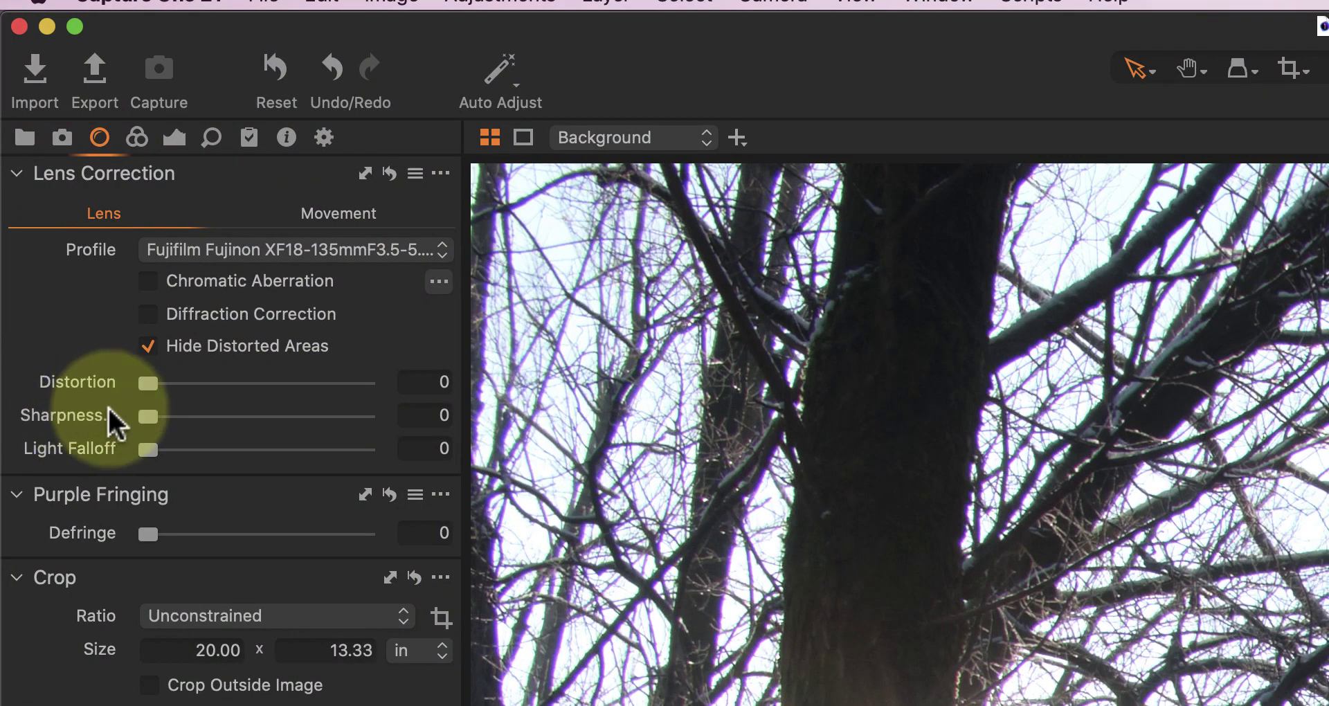
drag(148, 415, 380, 417)
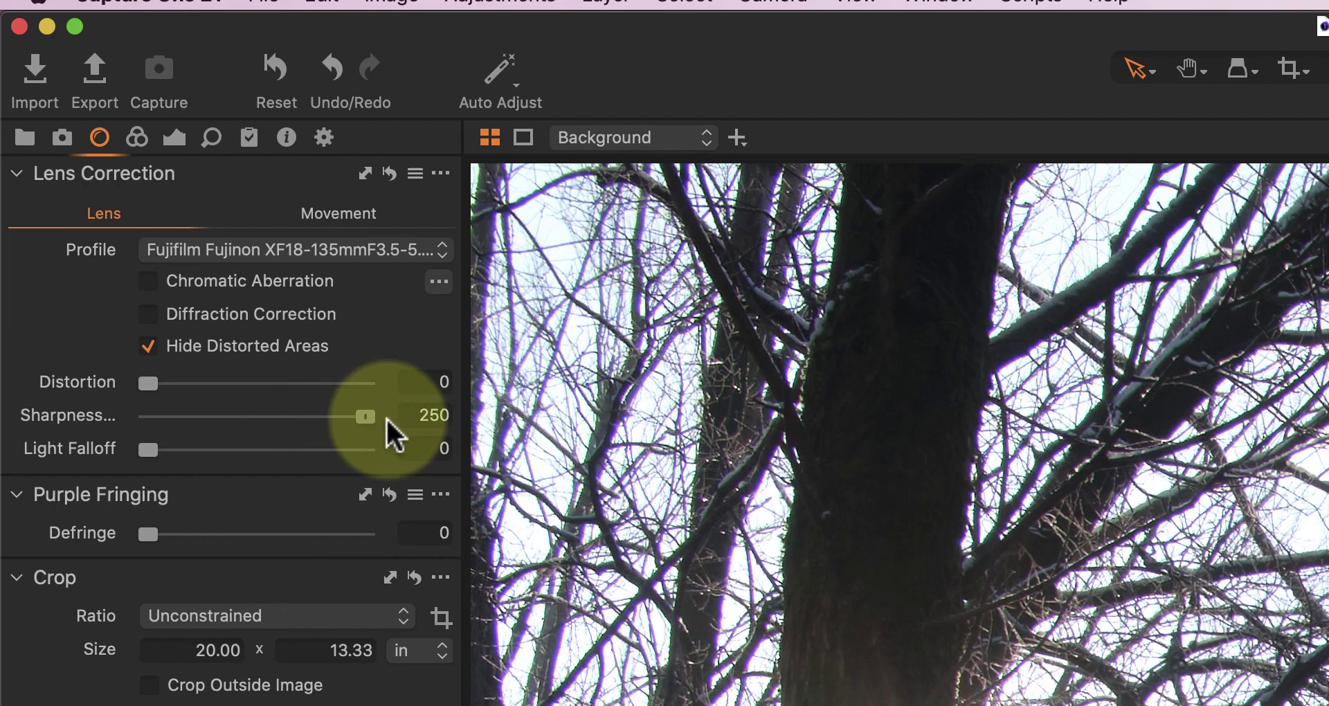
double_click(82, 415)
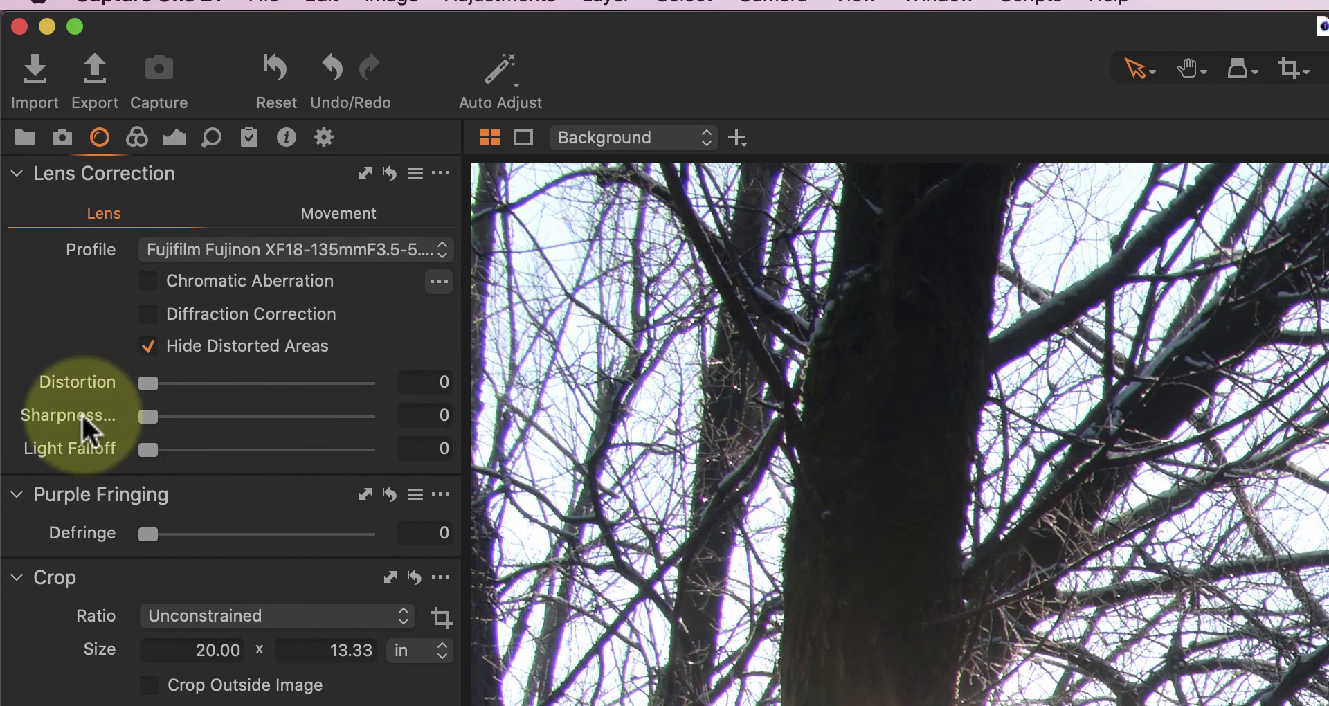
double_click(83, 415)
double_click(83, 415)
double_click(82, 415)
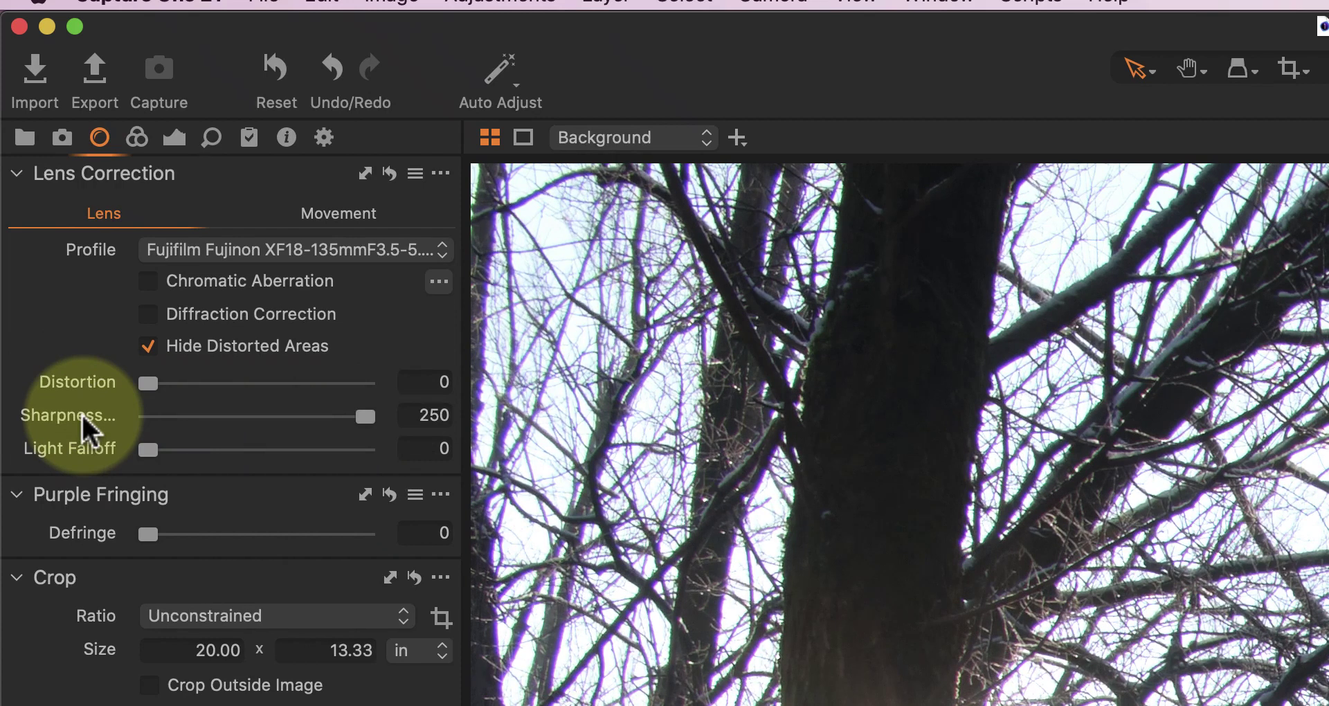
double_click(147, 385)
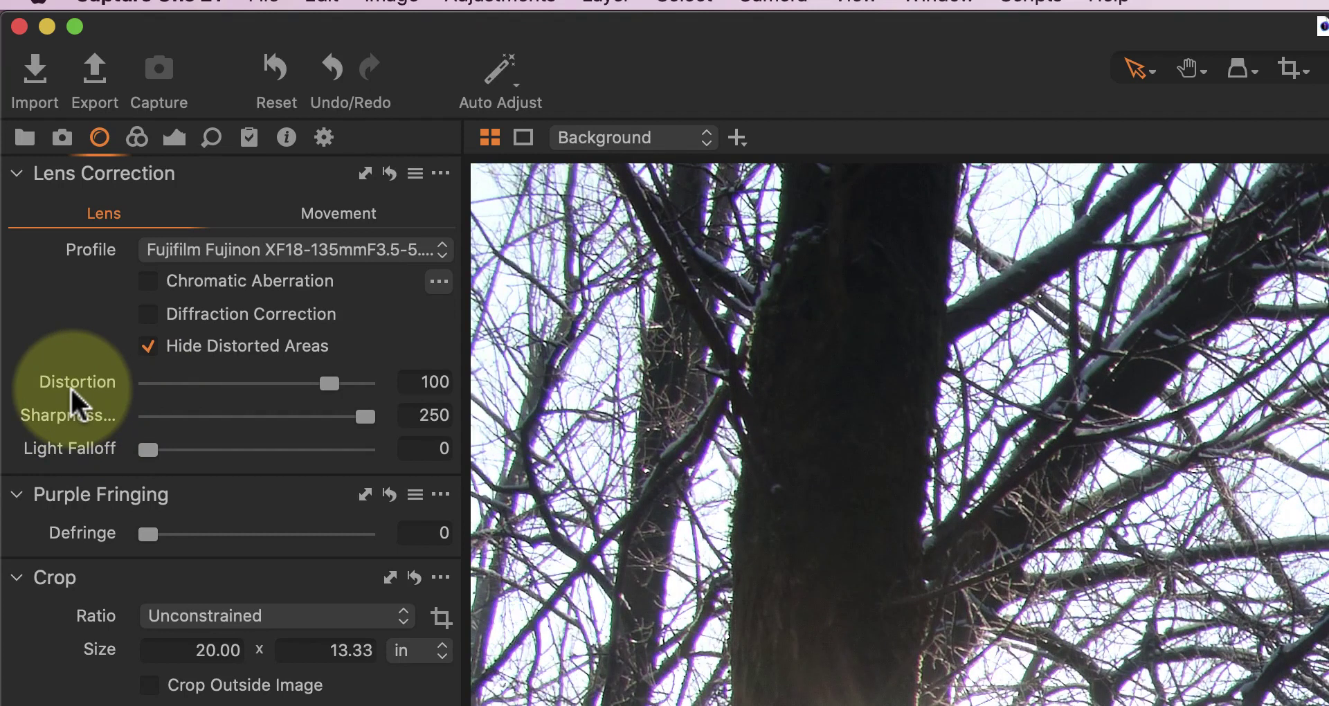
Enable Chromatic Aberration and Diffraction Correction for the lens, and set the purple fringing Defringe to 58
click(148, 281)
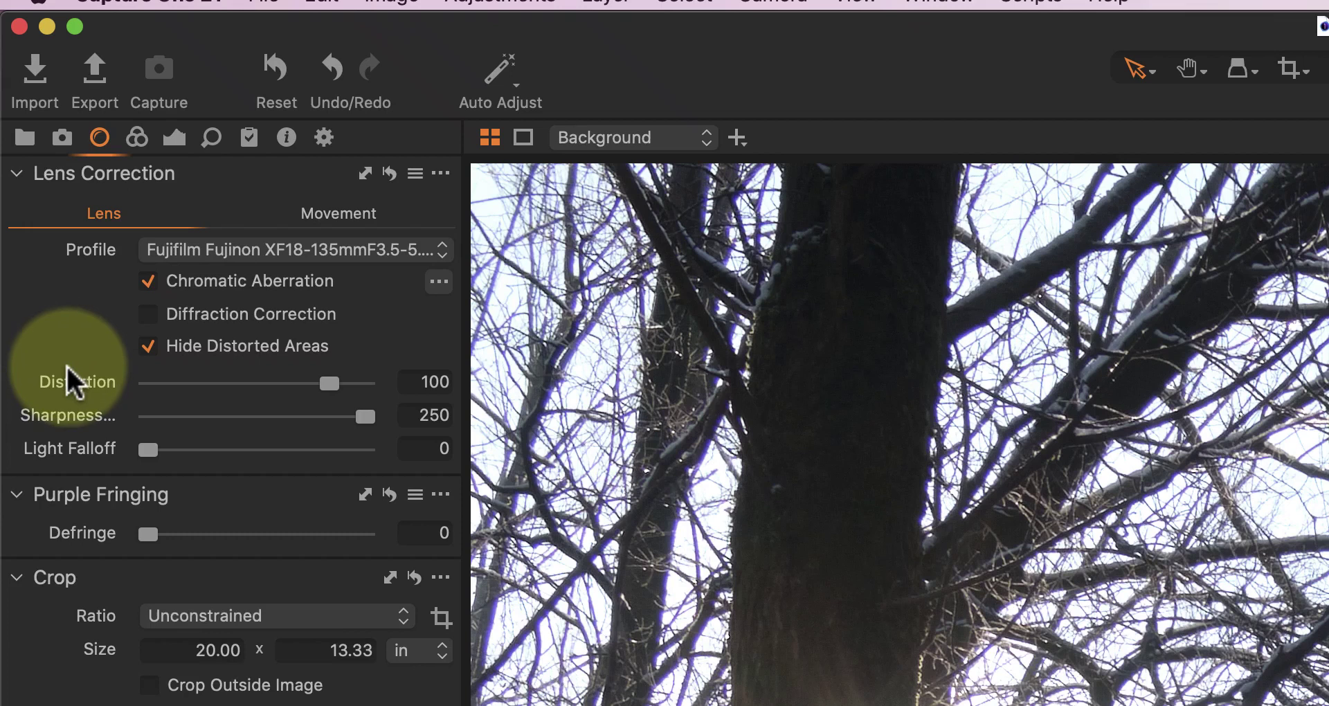
drag(137, 542, 272, 543)
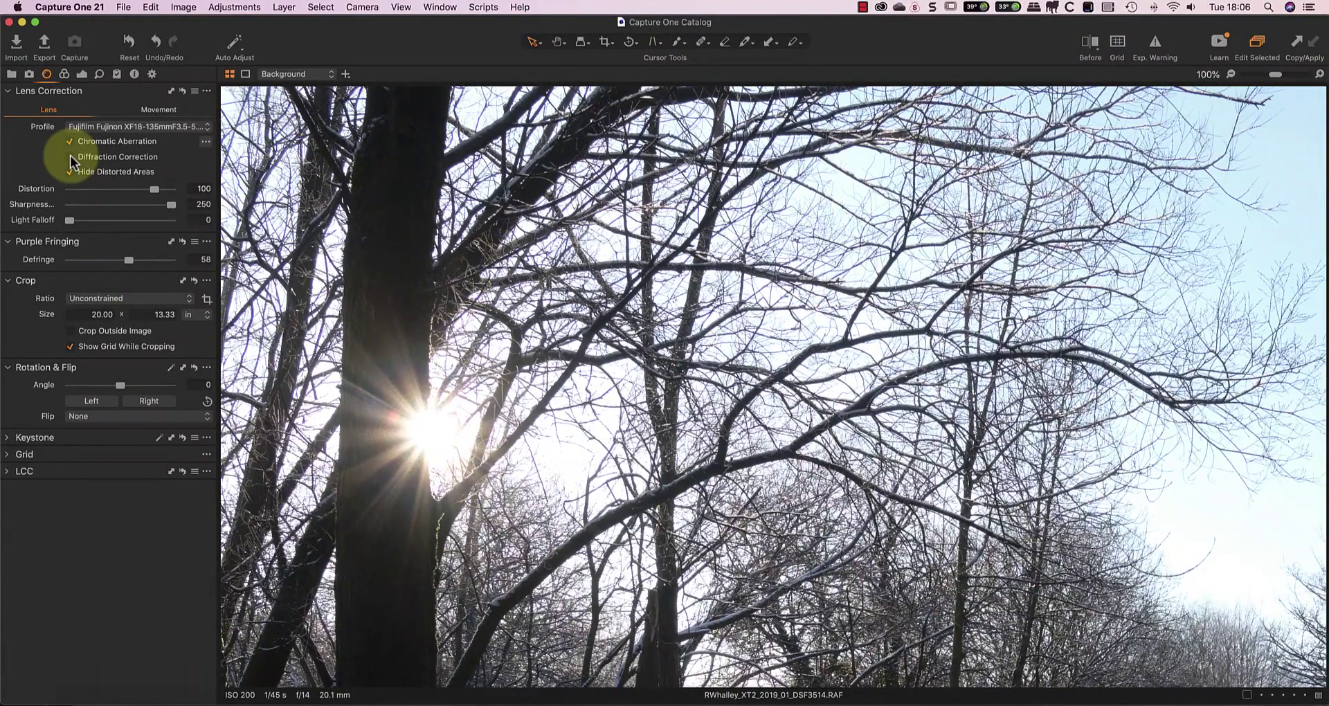
click(69, 157)
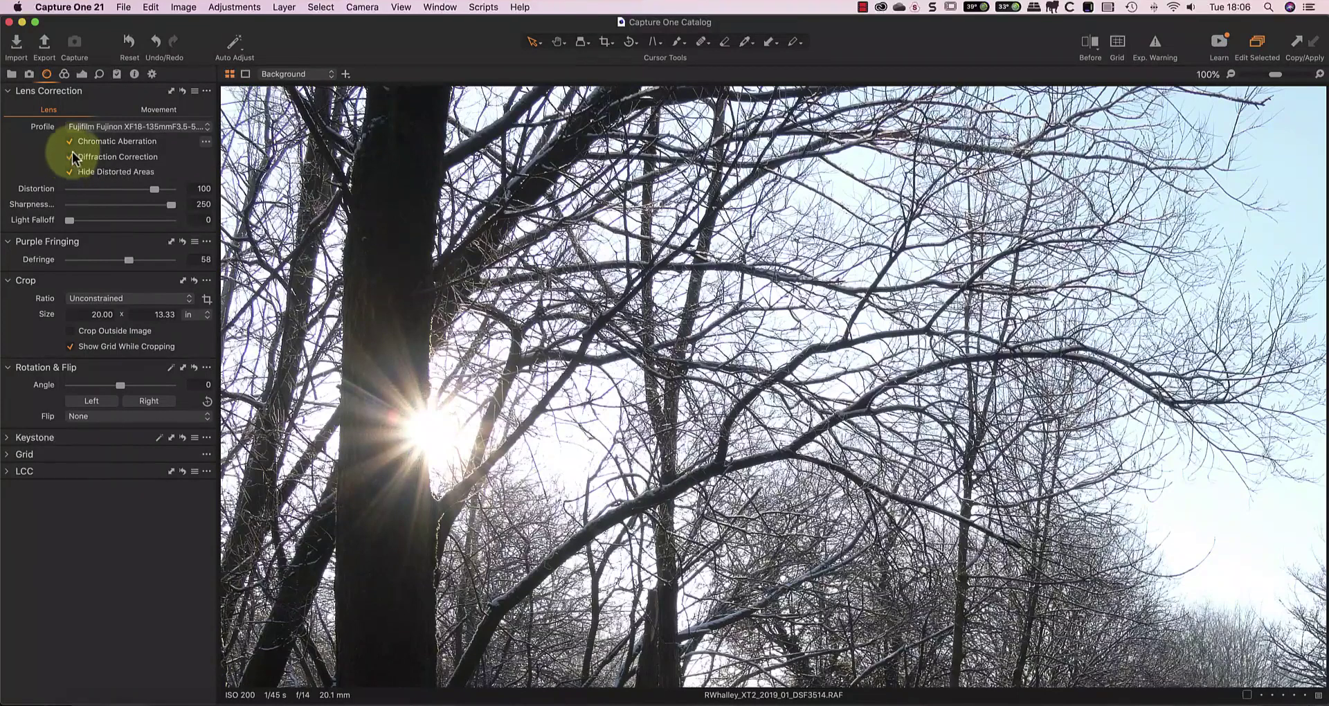
Set sharpening Amount to 200 with Radius and Threshold at 0.5, and reduce Luminance and Color noise reduction to 0
click(100, 74)
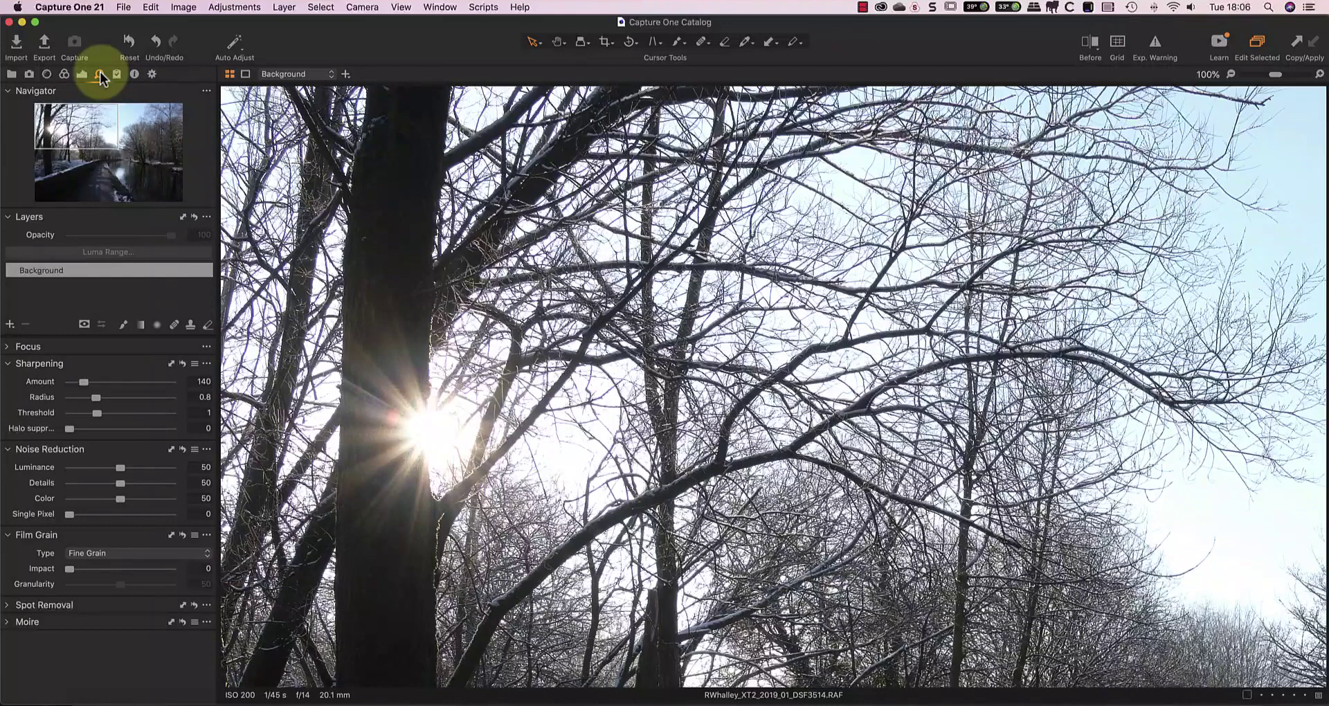
drag(84, 123, 95, 143)
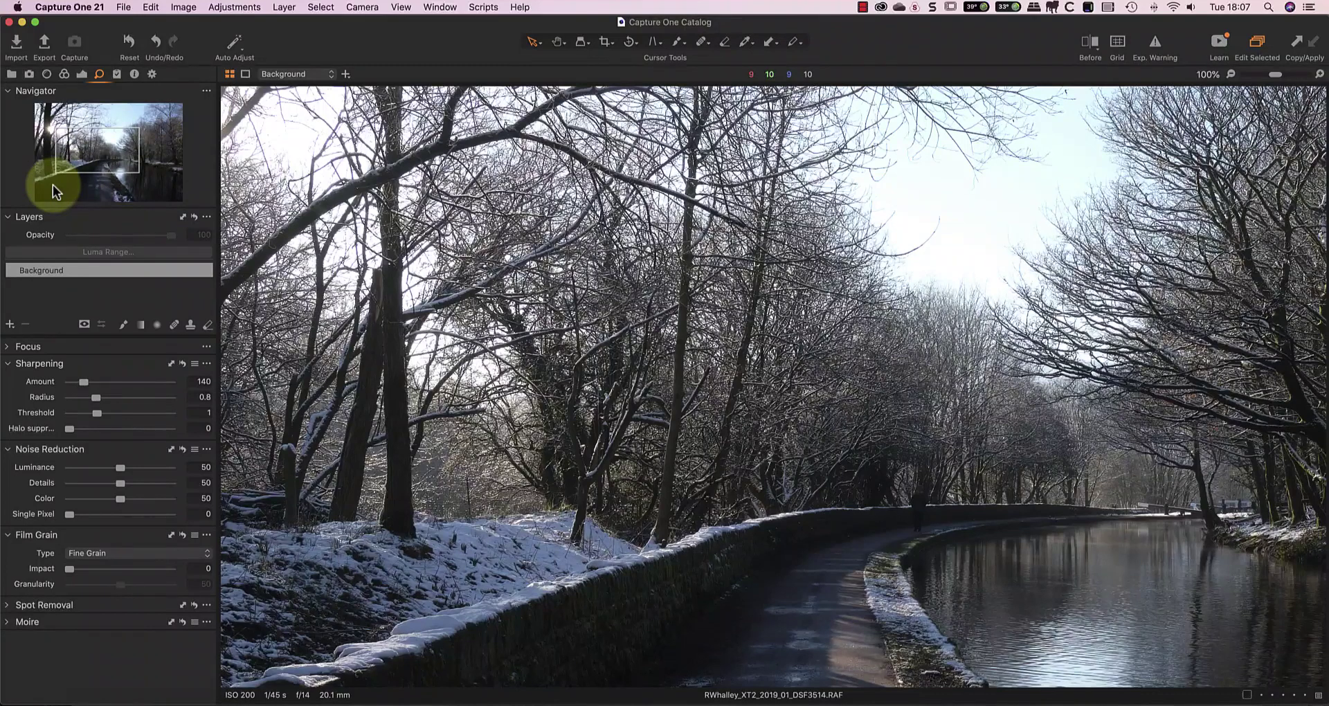
drag(99, 407, 86, 412)
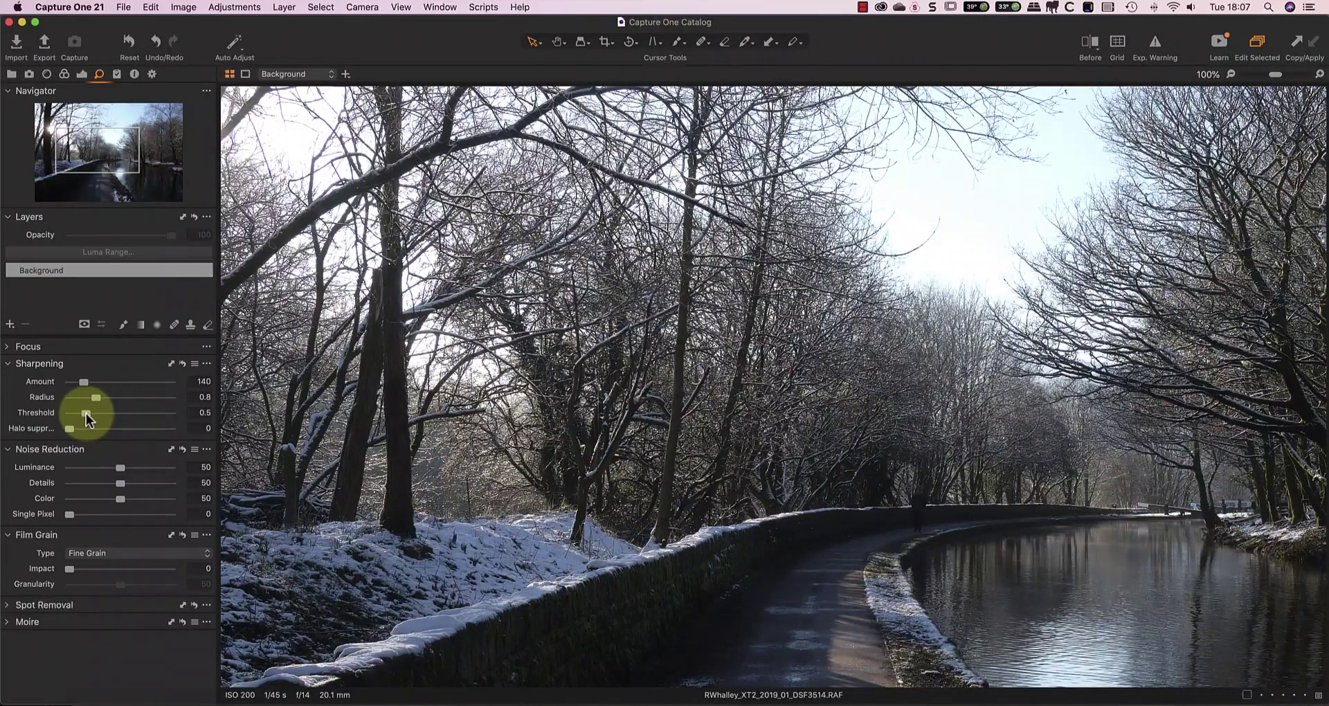
drag(97, 400, 81, 401)
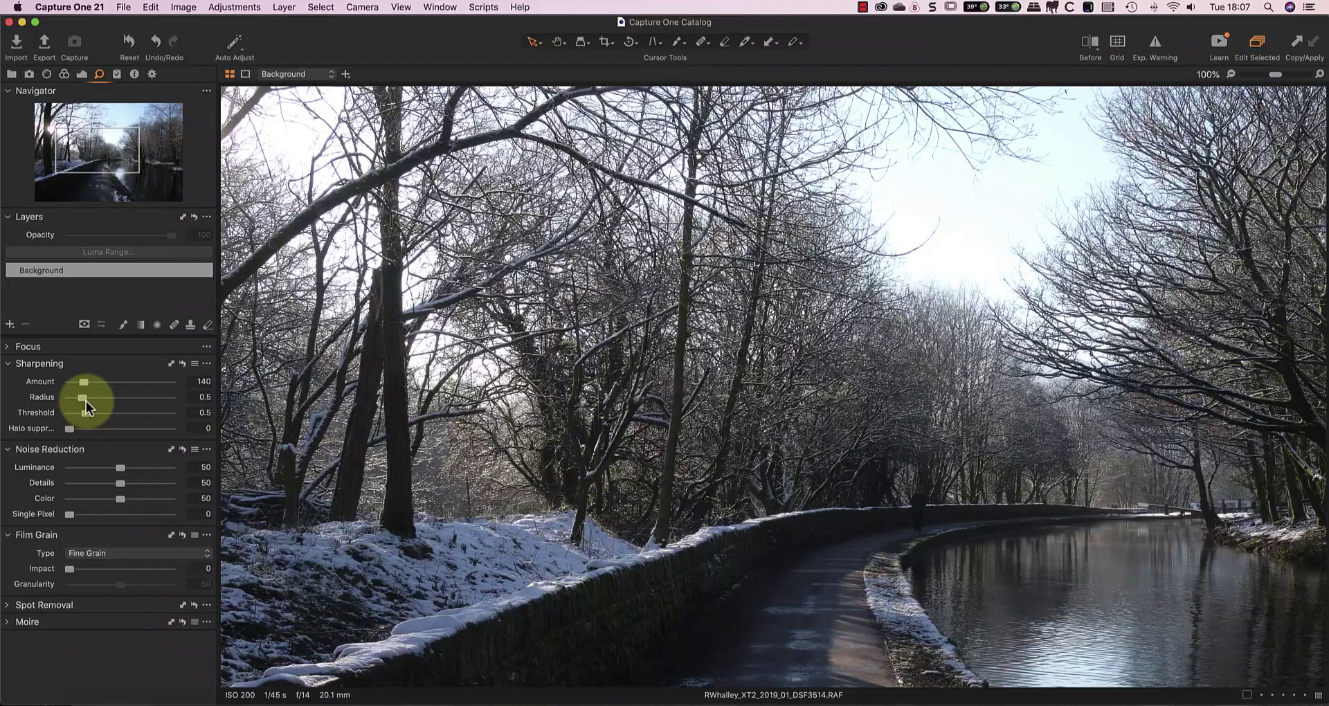
drag(119, 497, 60, 470)
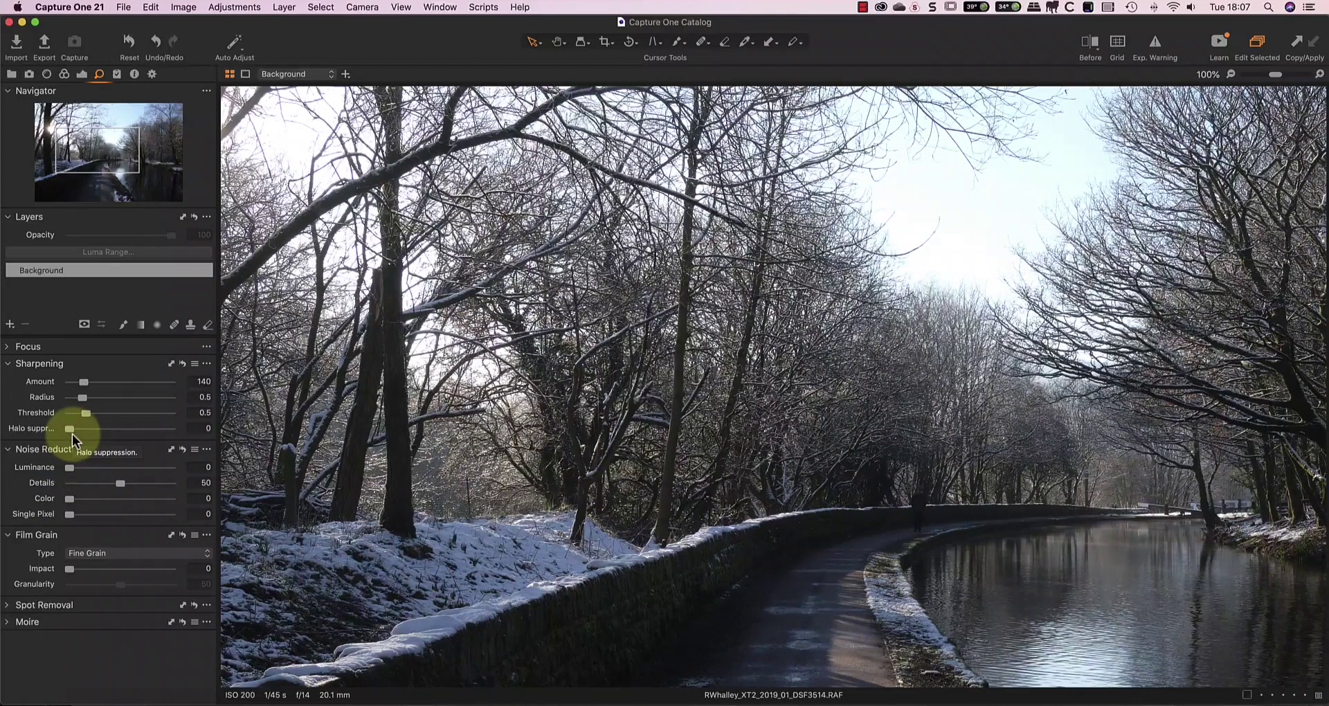
drag(84, 381, 87, 381)
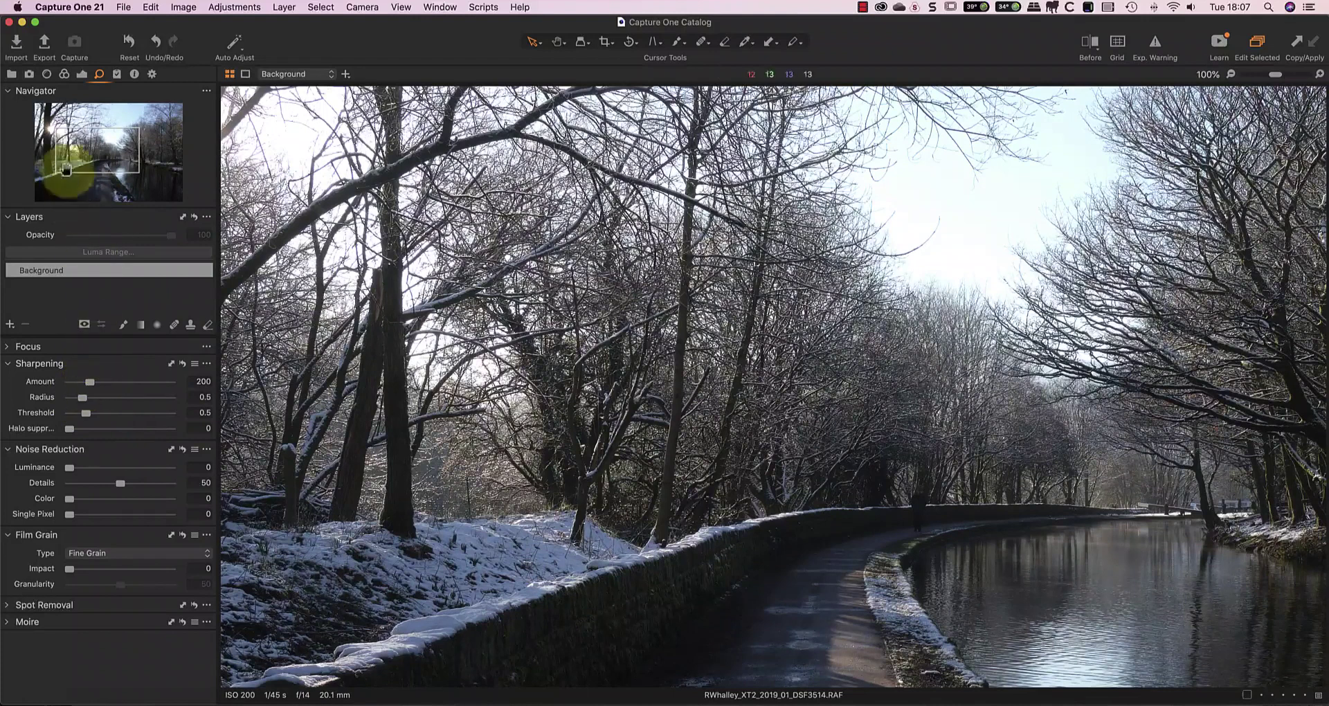
Turn off the lens Diffraction Correction and raise the sharpening Amount to 334, checking the branches around the sun
click(47, 74)
click(68, 156)
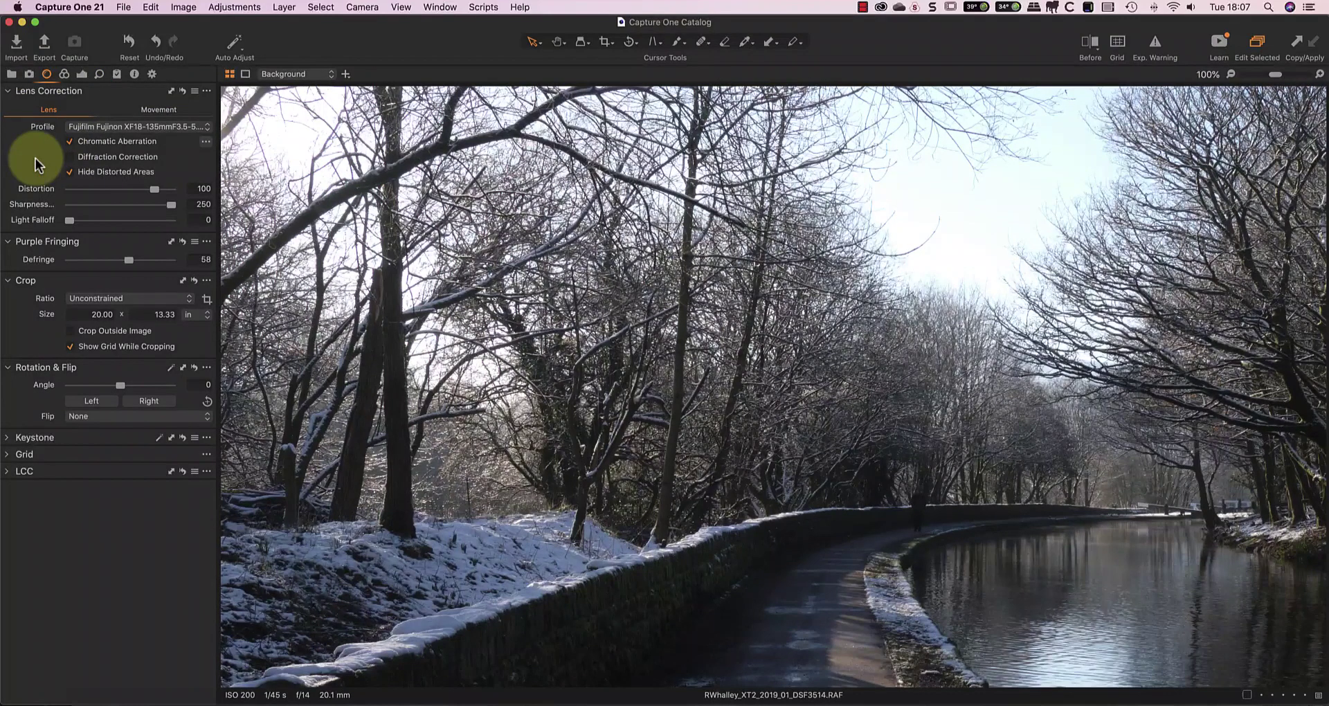
click(101, 75)
drag(91, 383, 105, 384)
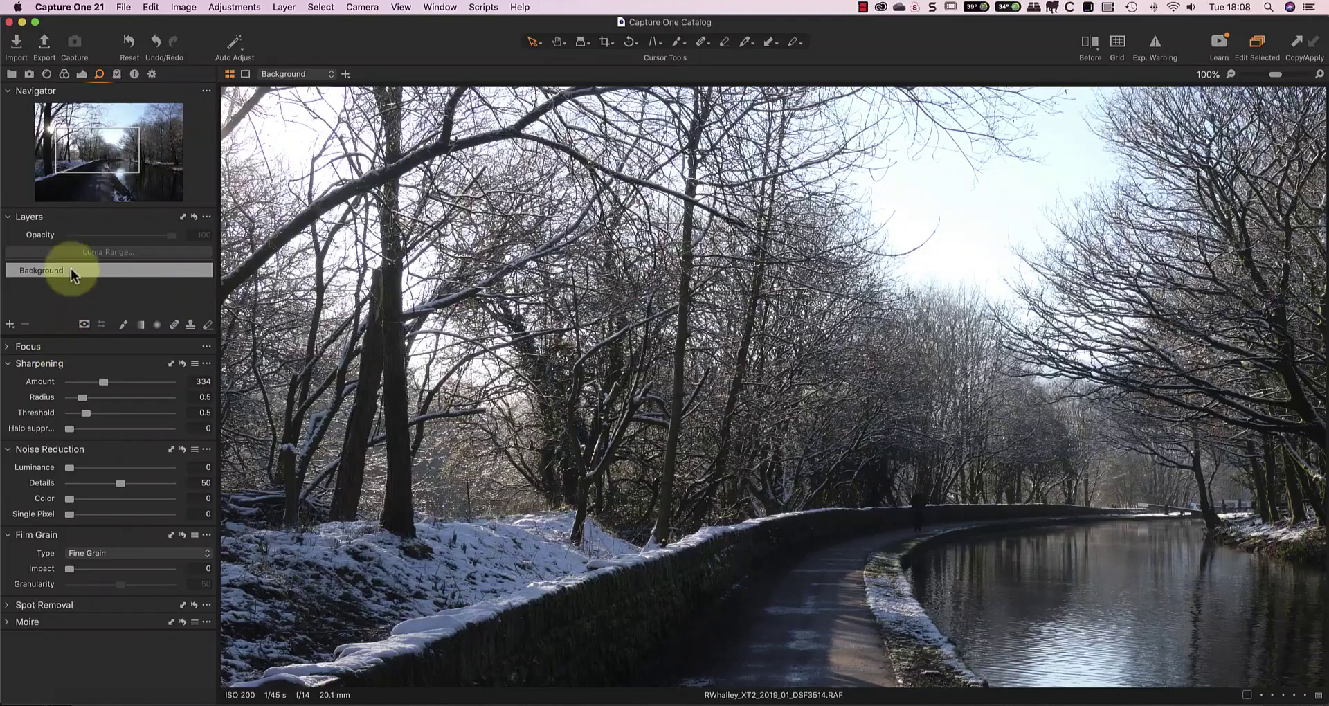
click(76, 143)
drag(76, 143, 65, 119)
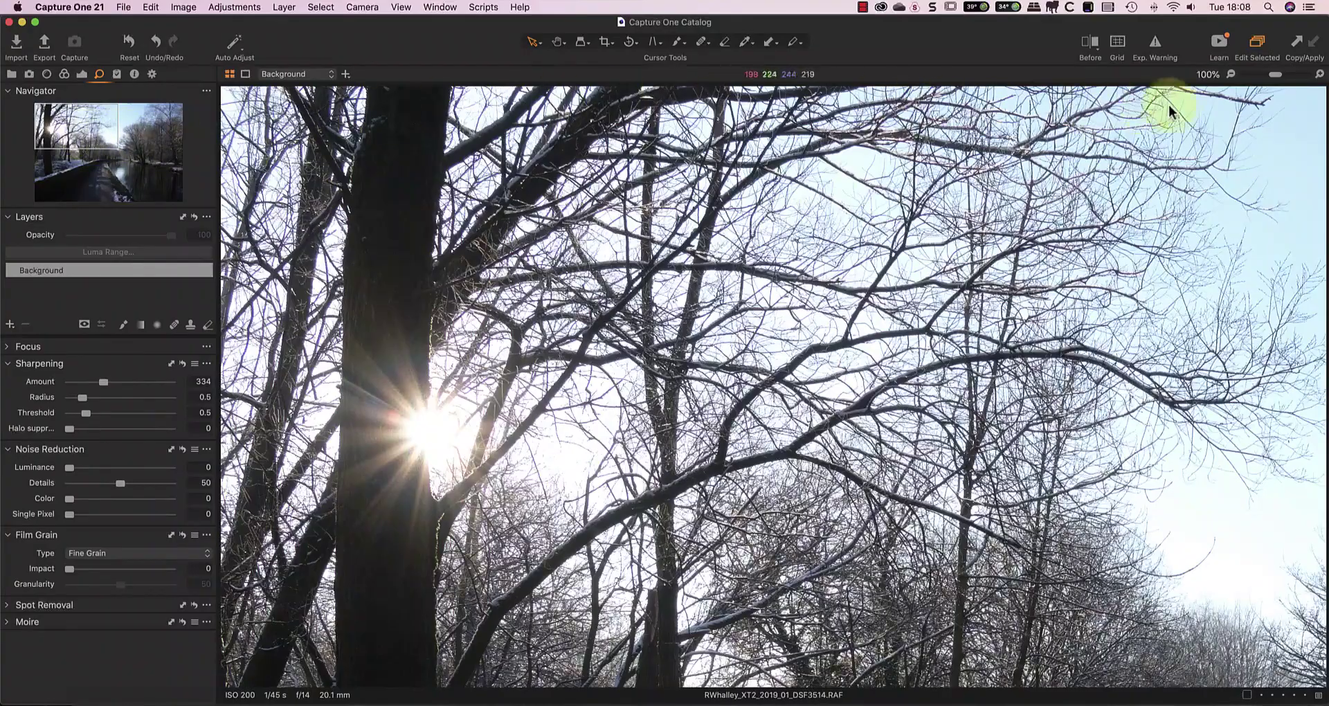
Fit the whole photo in view and review the available ICC profiles, including those for Fuji cameras
click(1208, 74)
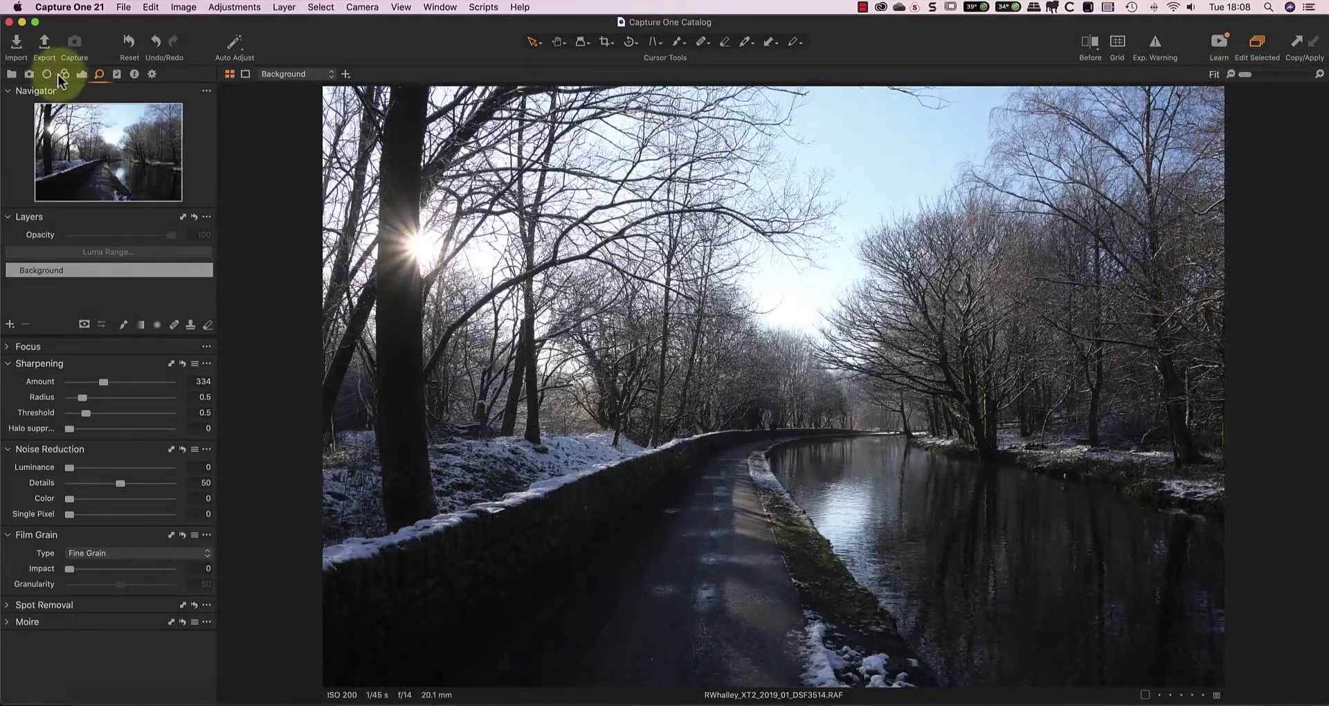
click(63, 74)
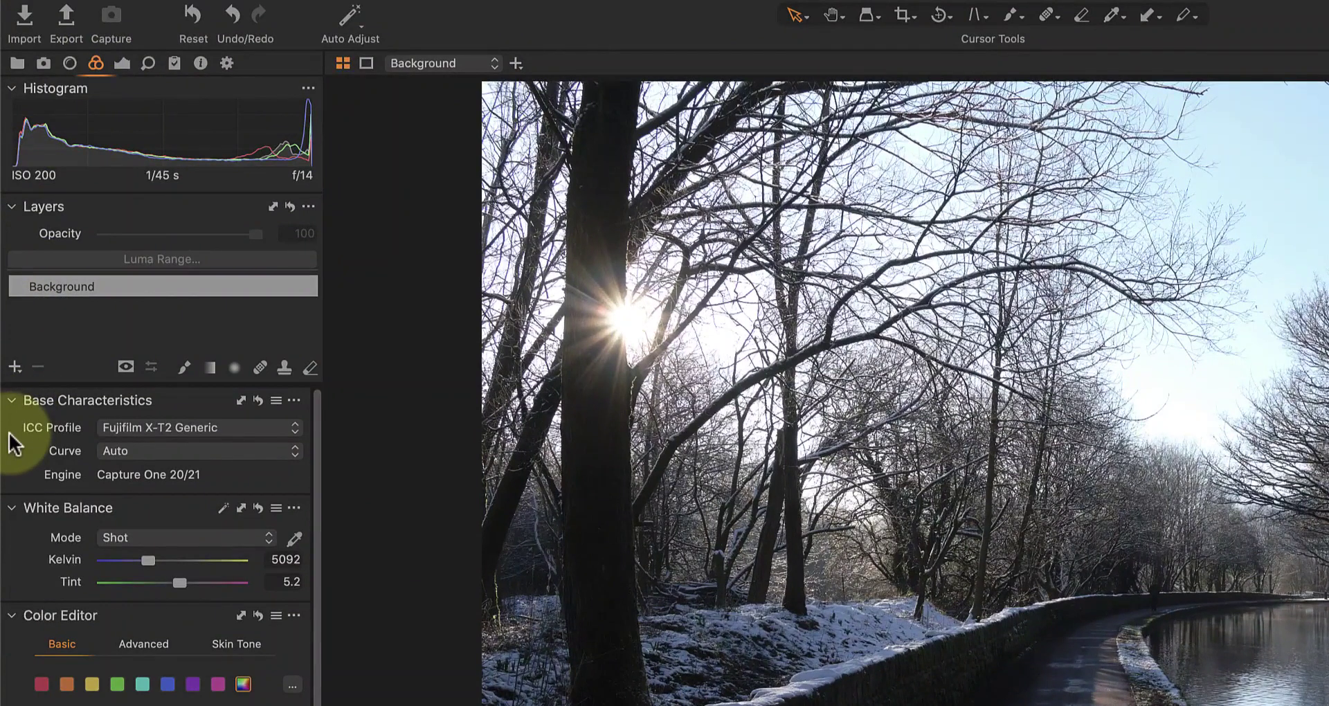
click(292, 428)
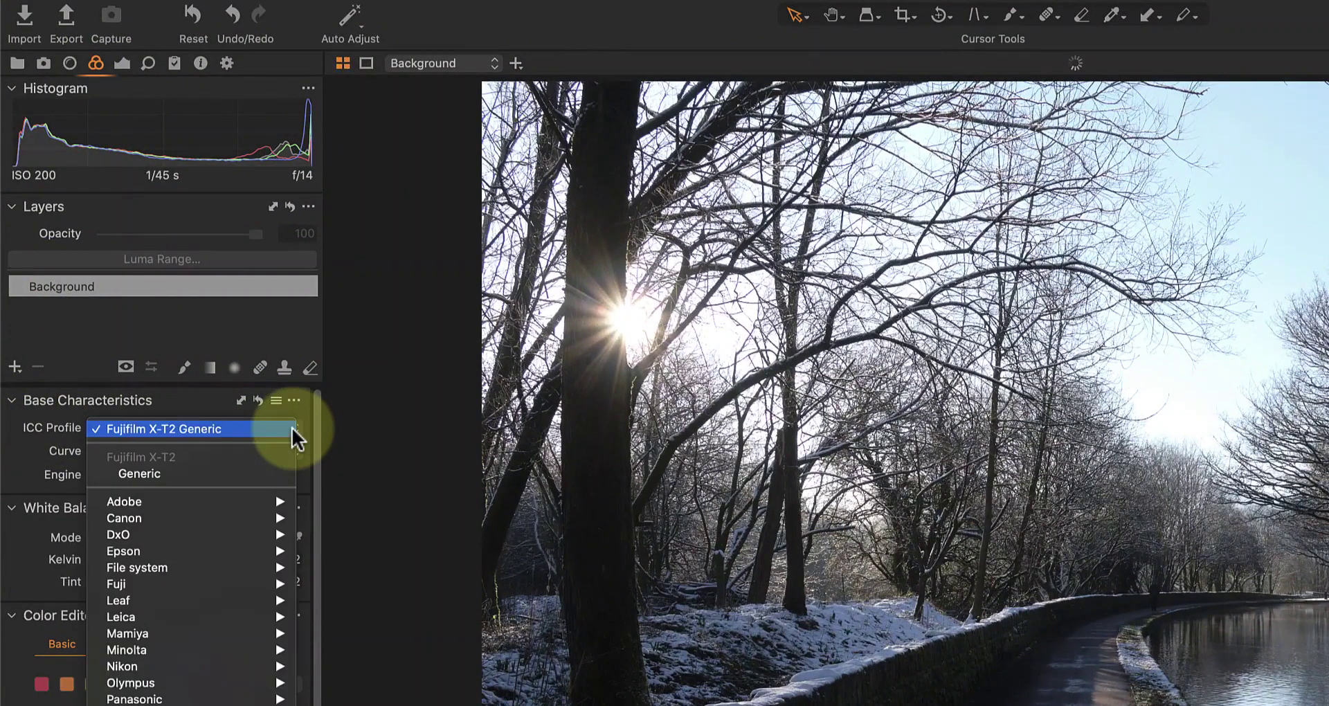
mouse_move(267, 557)
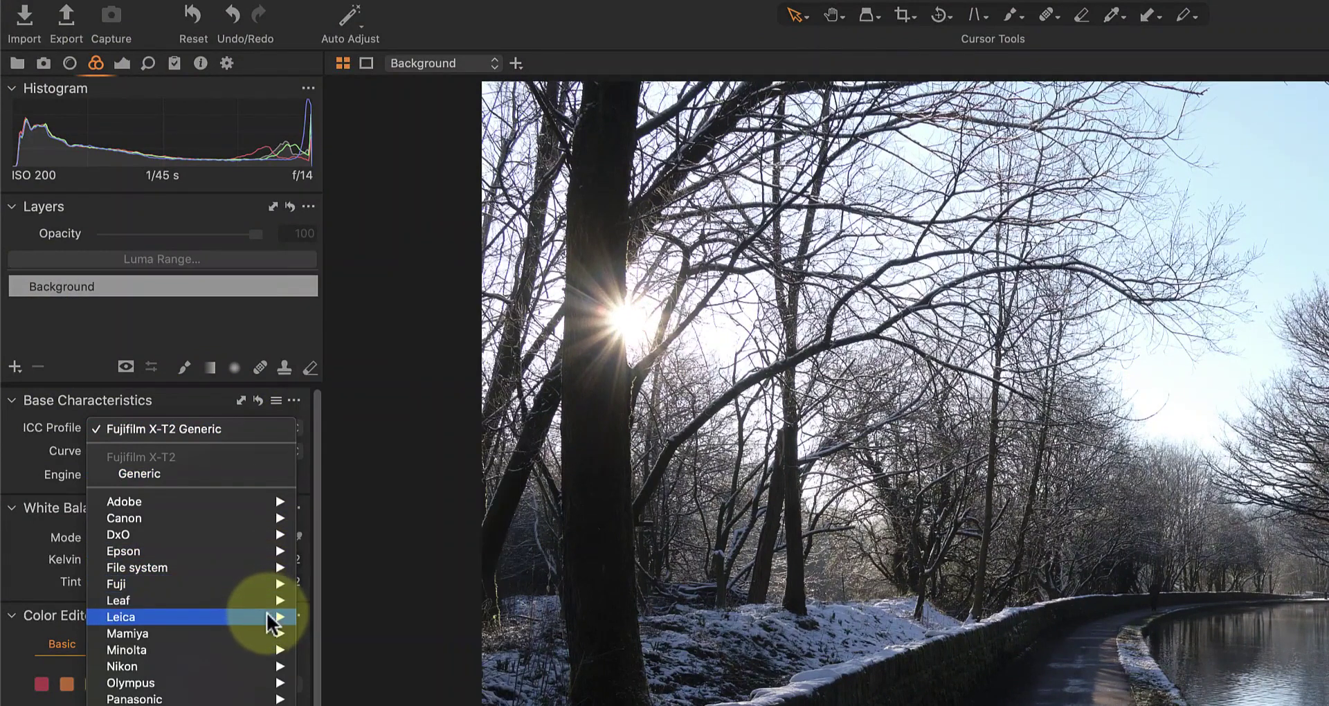
mouse_move(266, 584)
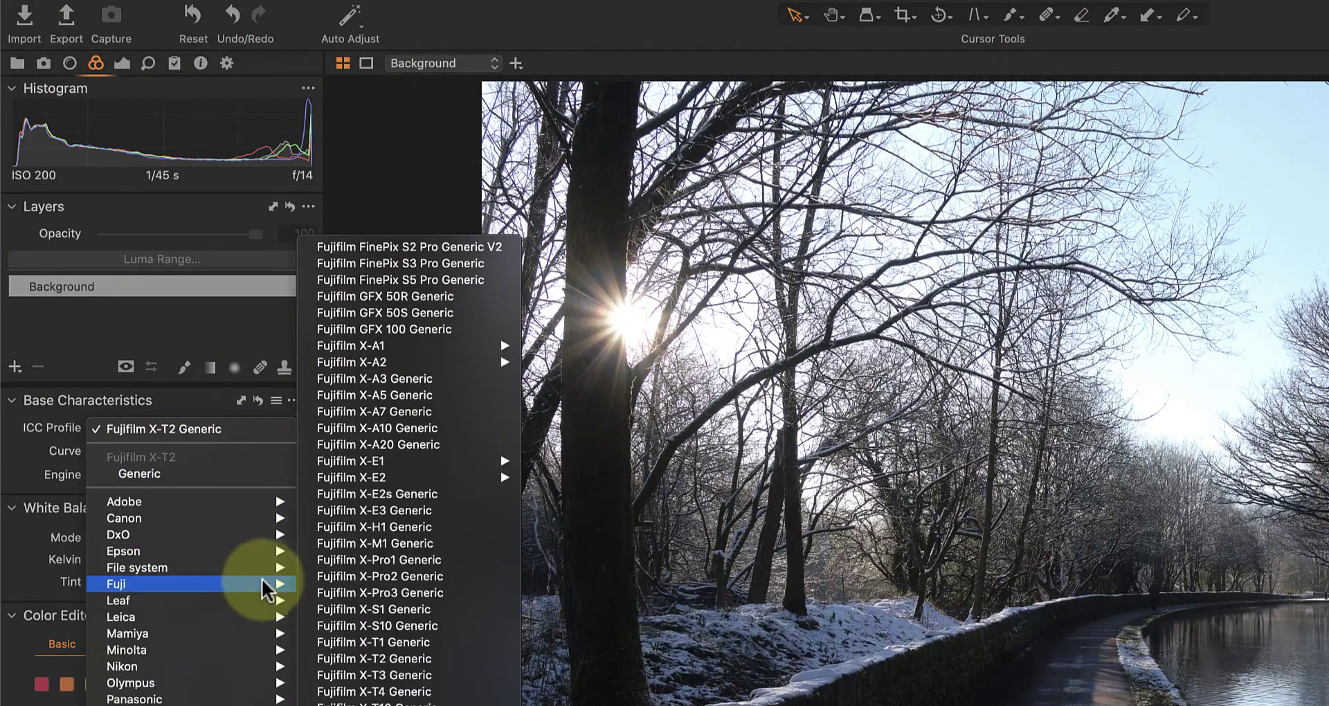
click(34, 455)
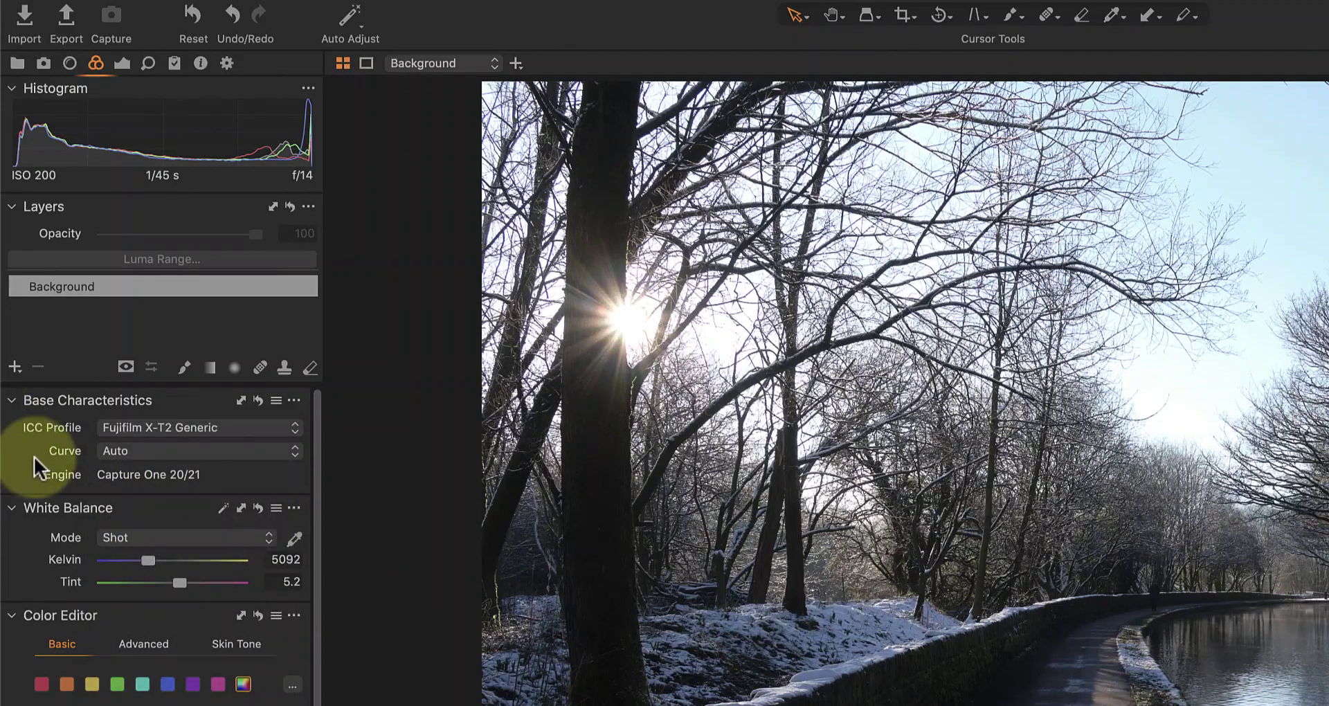
Set the base characteristics curve to Film Standard
click(291, 451)
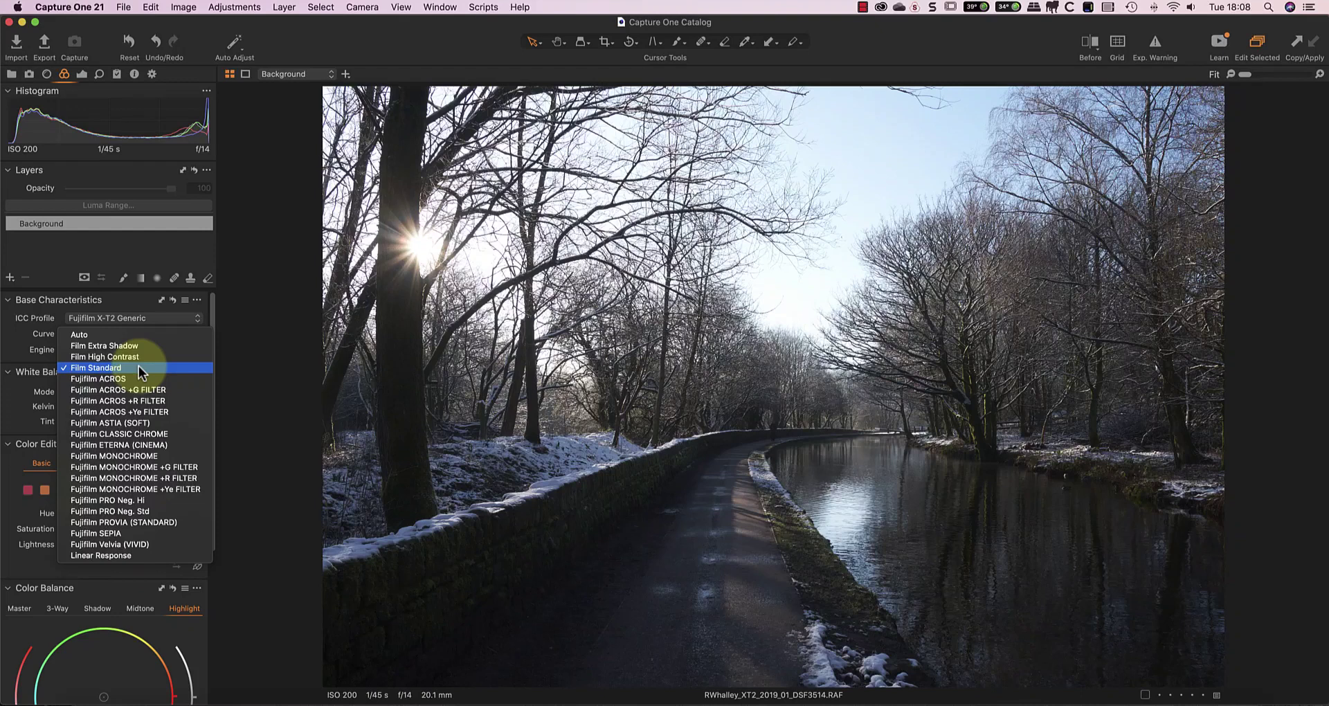
click(139, 368)
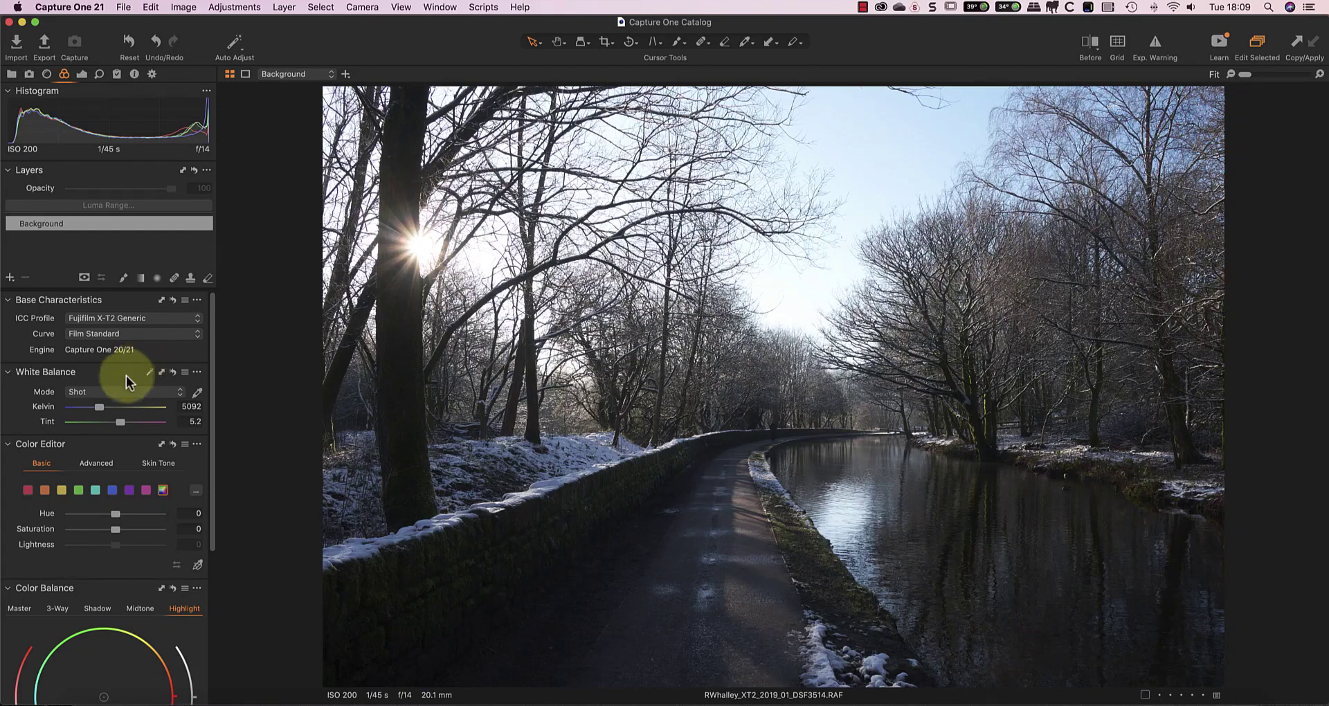
Set the background's white balance to 5960 K and its High Dynamic Range Shadow to 15, White to -50 and Highlight to -19
mouse_move(100, 405)
mouse_down()
mouse_move(118, 408)
mouse_move(105, 410)
mouse_up()
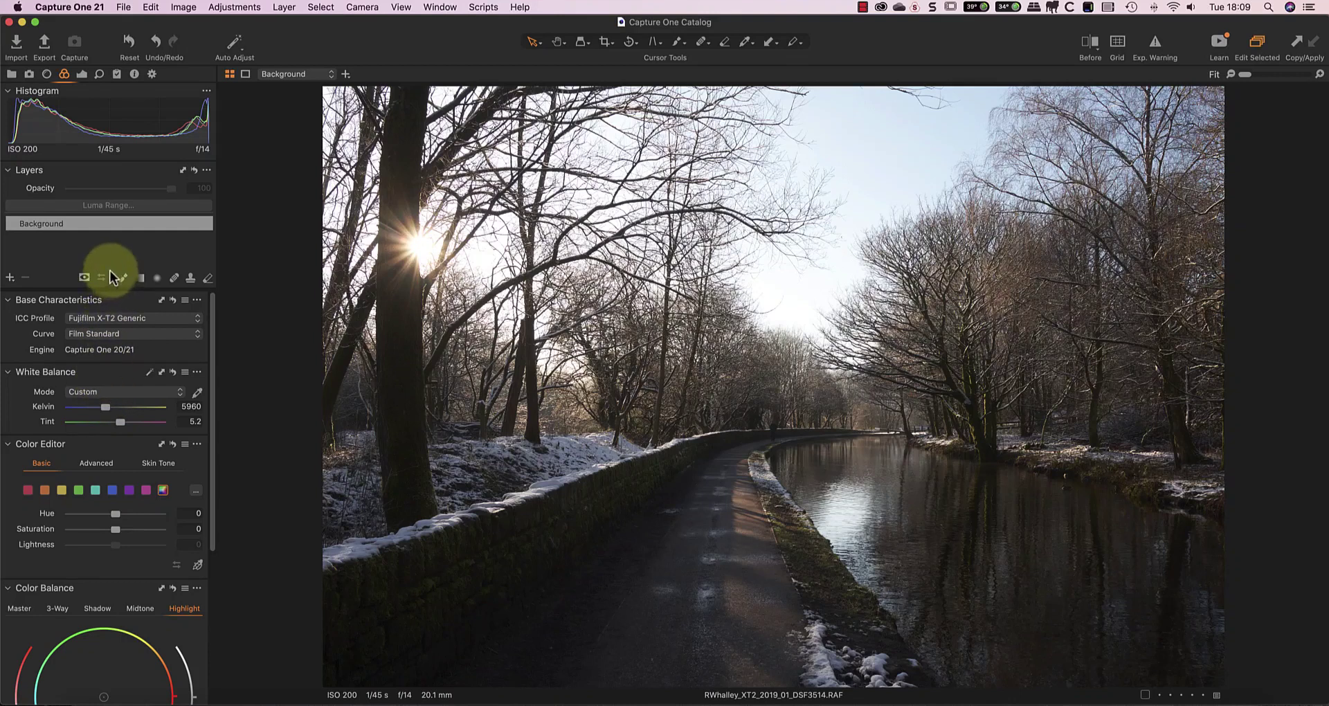
click(84, 74)
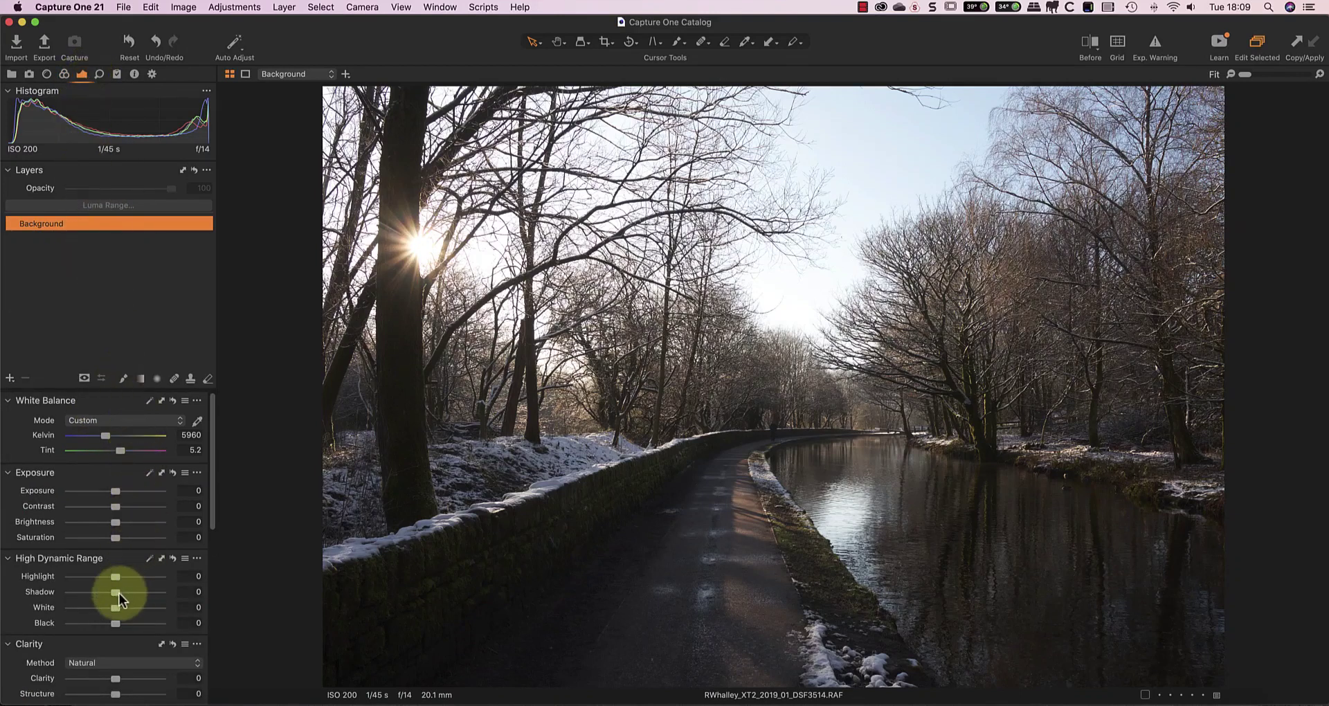
mouse_move(115, 593)
mouse_down()
mouse_move(134, 595)
mouse_move(122, 596)
mouse_up()
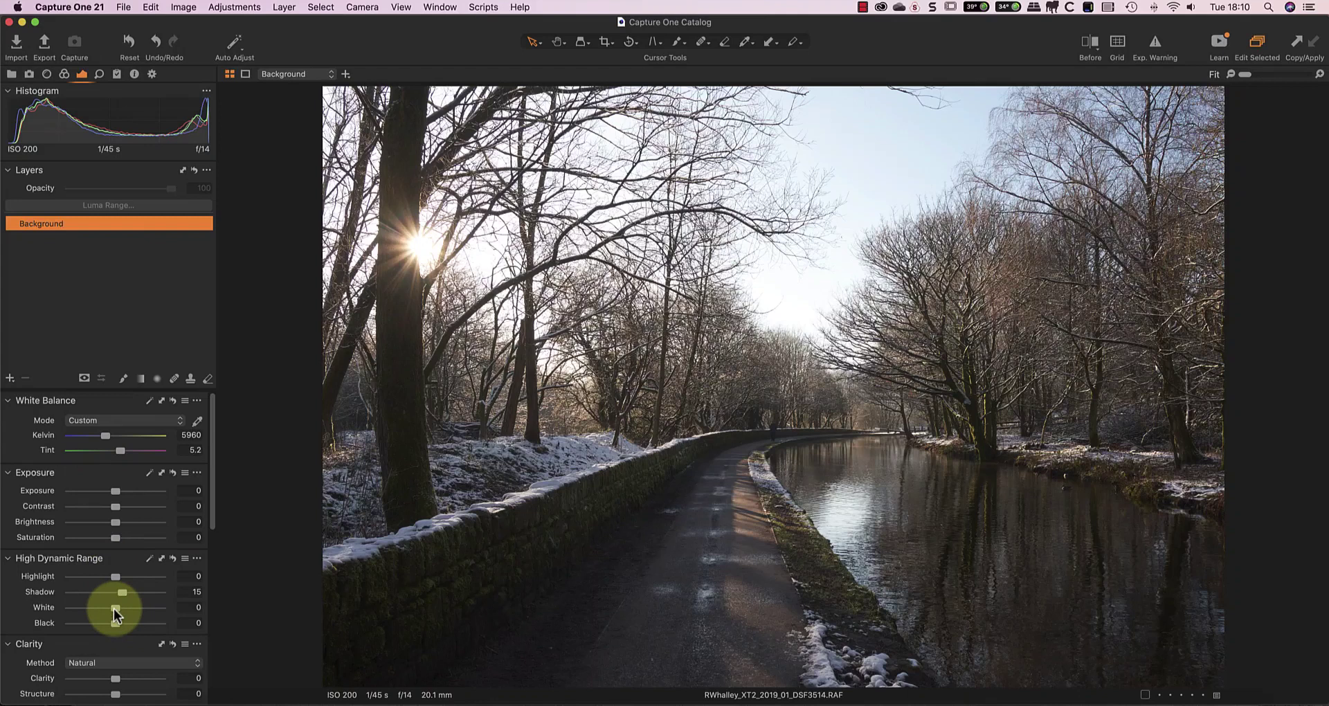
mouse_move(113, 609)
mouse_down()
mouse_move(52, 608)
mouse_move(90, 609)
mouse_up()
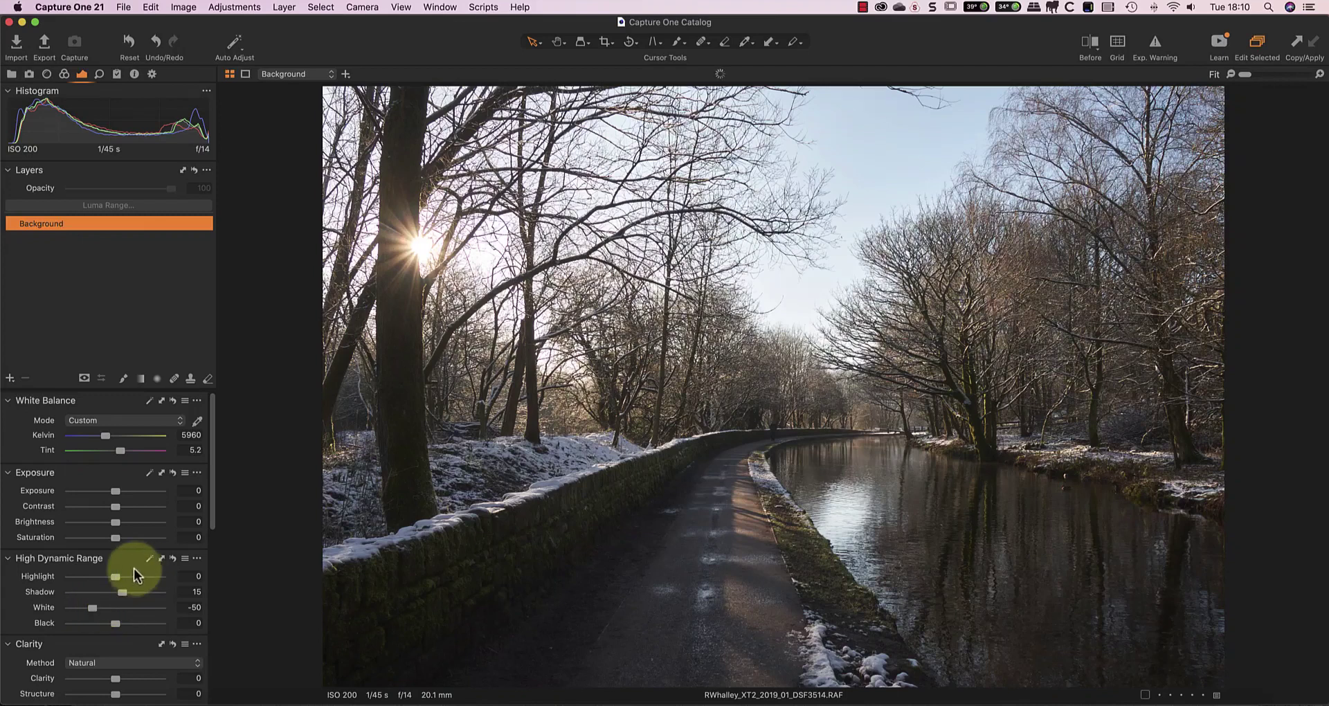
drag(115, 575, 105, 576)
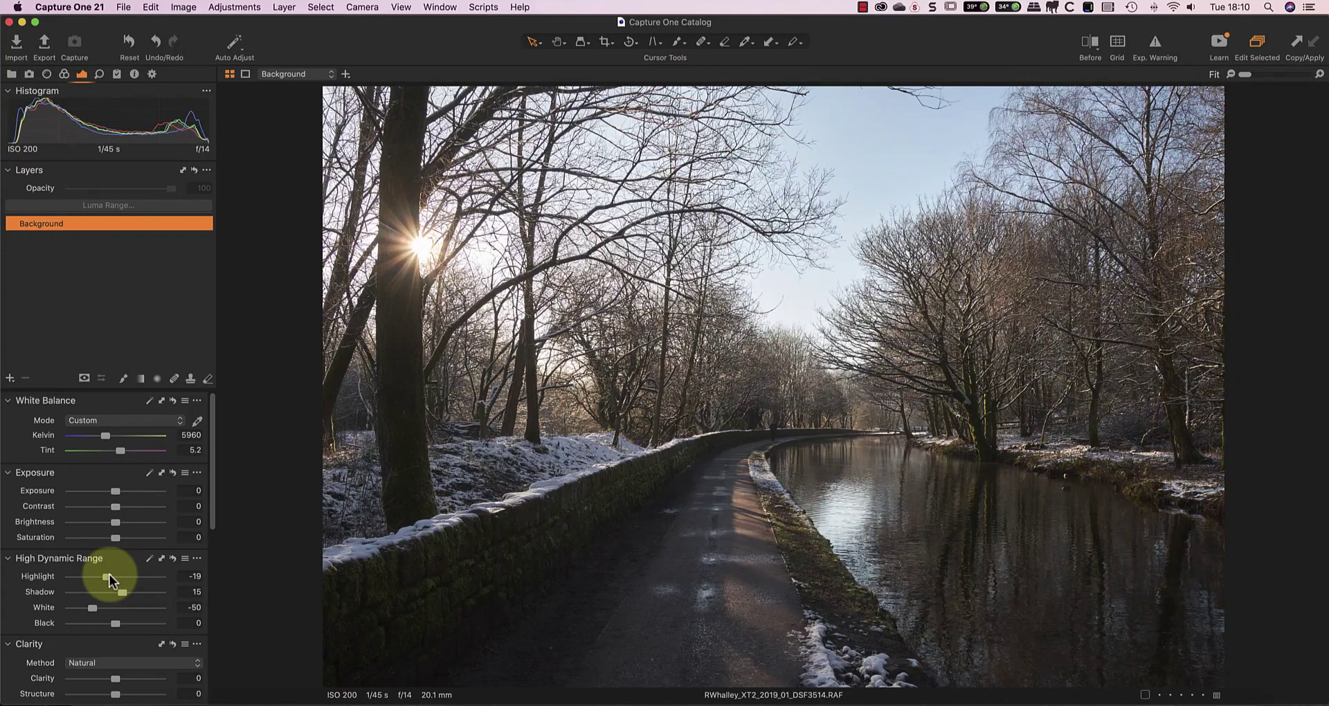
Add a new filled adjustment layer and name it Wall
click(10, 379)
click(55, 400)
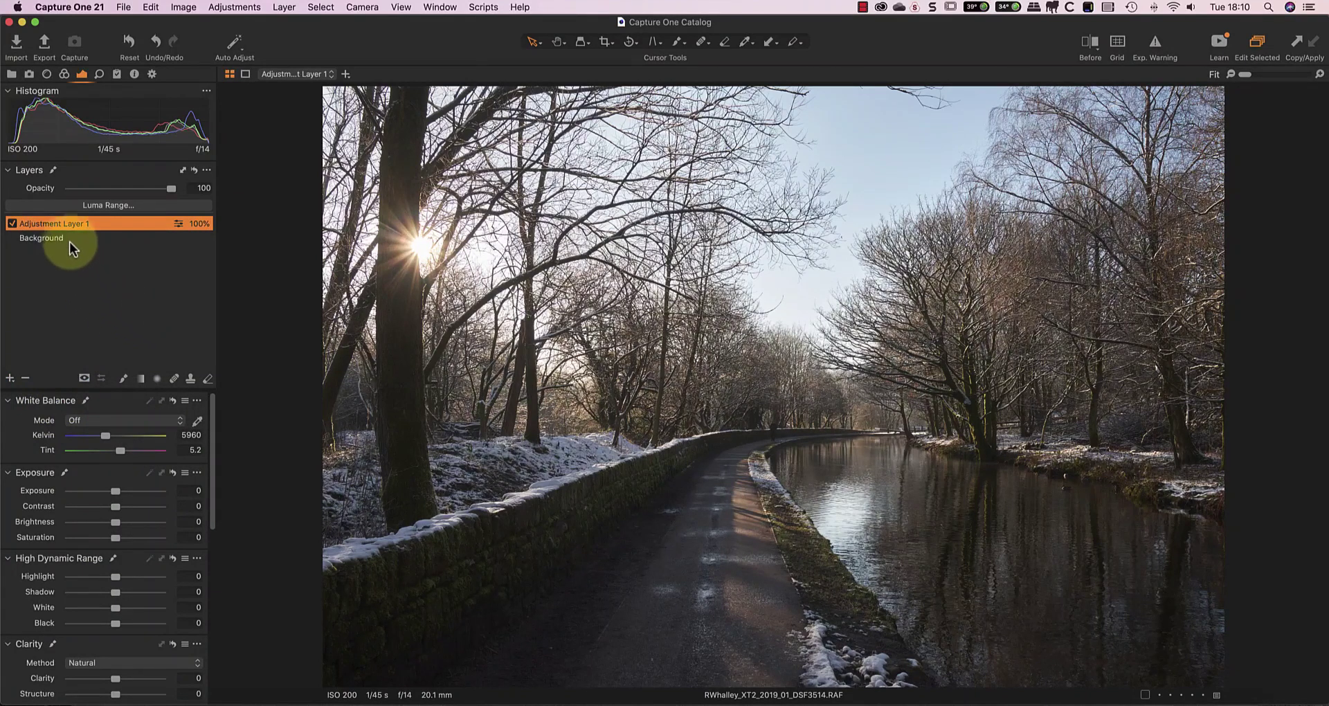
double_click(68, 222)
text(Wall)
key(Return)
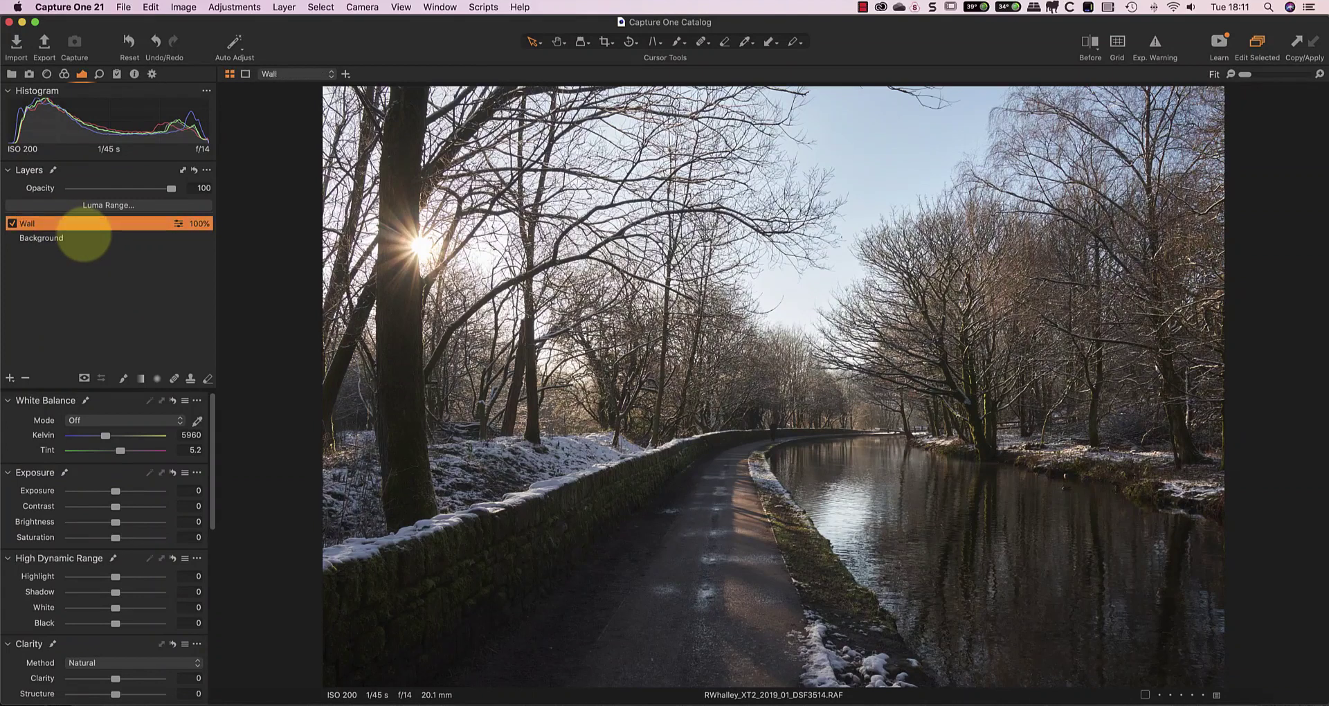
Set the Wall layer's Shadow to 16, Black to 12, Clarity to 26 and Structure to 12
key(super+alt+0)
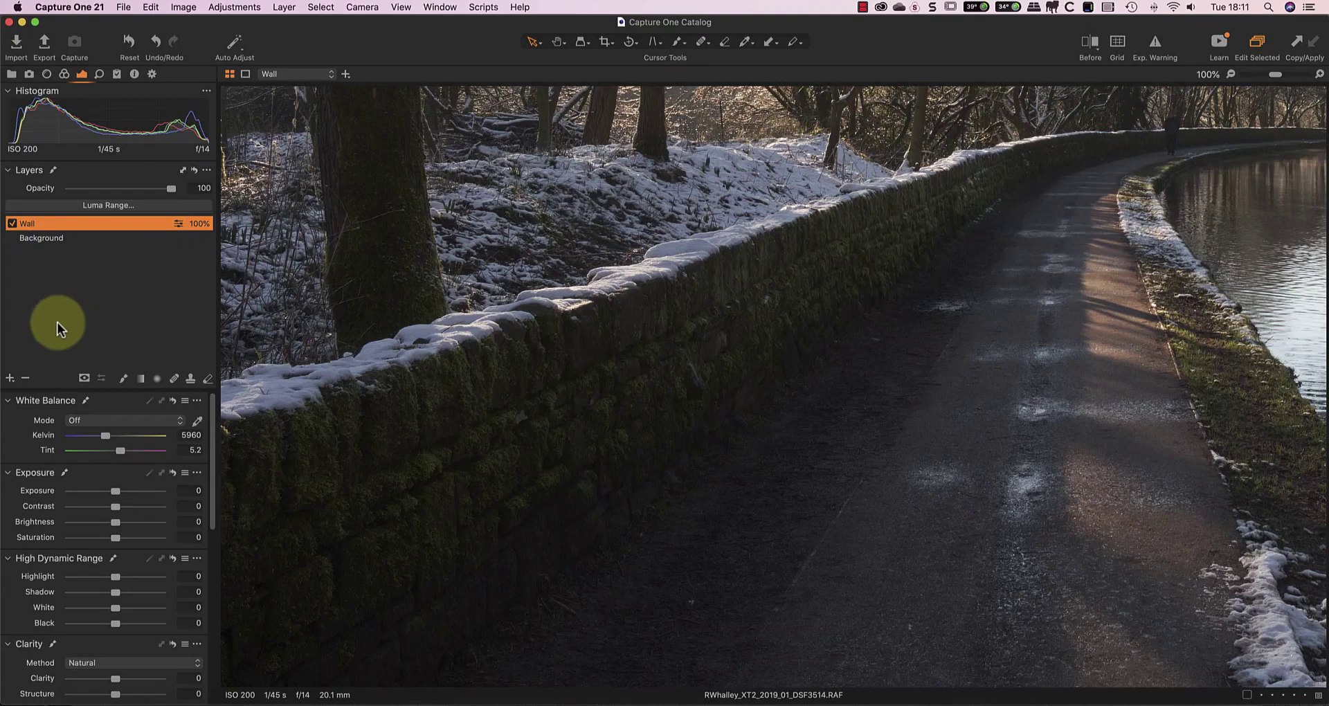
mouse_move(117, 591)
mouse_down()
mouse_move(122, 623)
mouse_move(125, 594)
mouse_up()
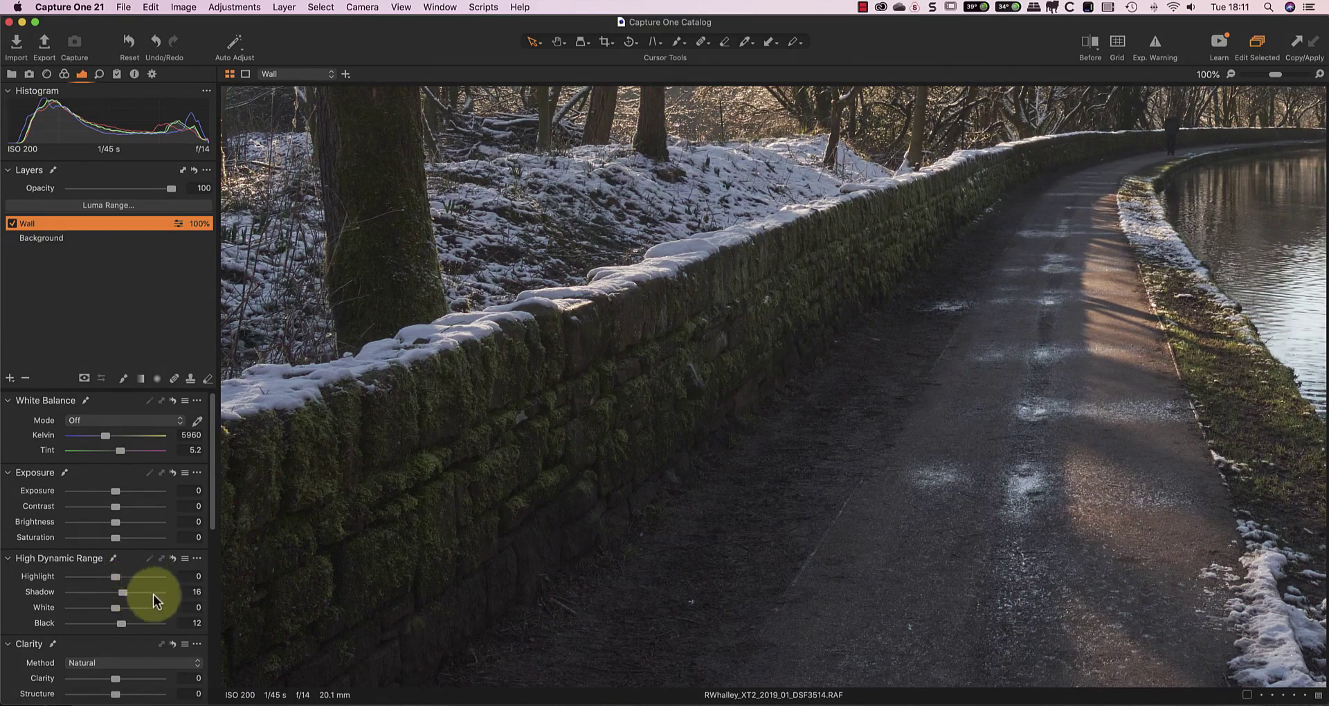
mouse_move(120, 685)
mouse_down()
mouse_move(132, 688)
mouse_move(123, 695)
mouse_up()
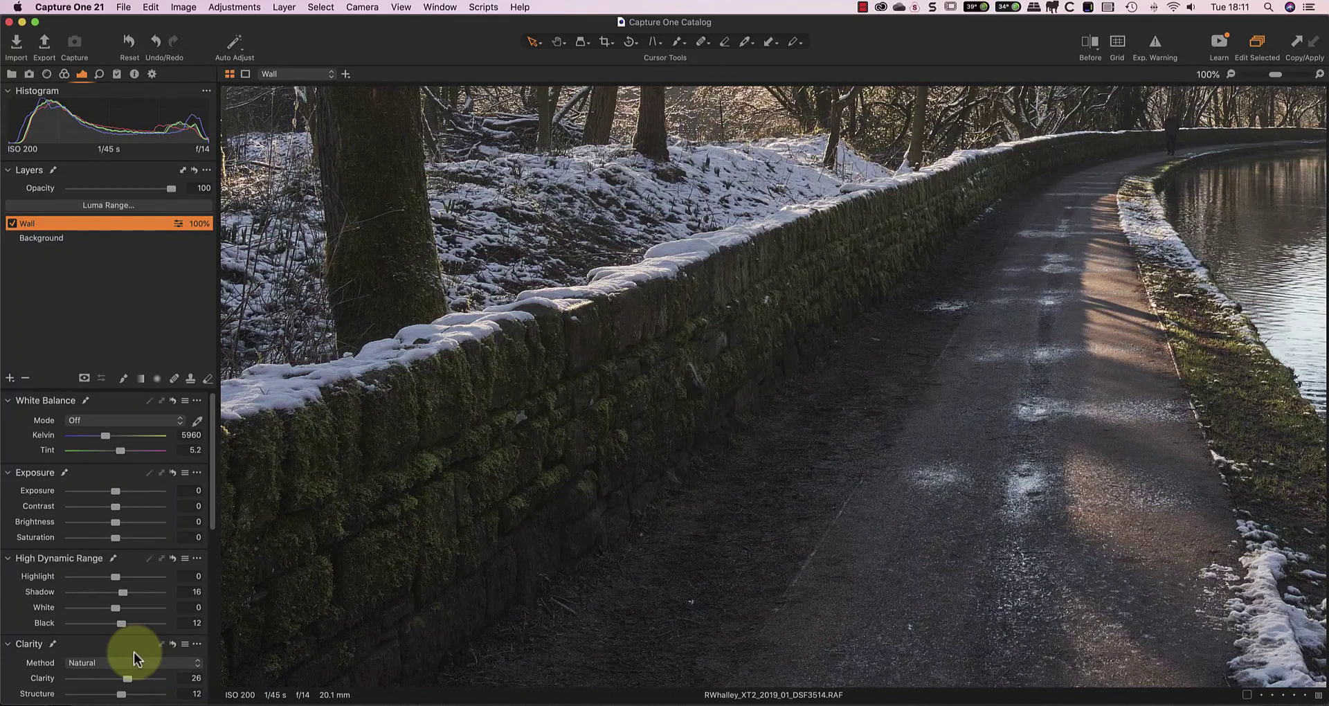
Set the Wall layer's Saturation to 12, Kelvin to 5791 and Tint to 3, refining Shadow to 19 and Black to 10
drag(115, 545, 118, 540)
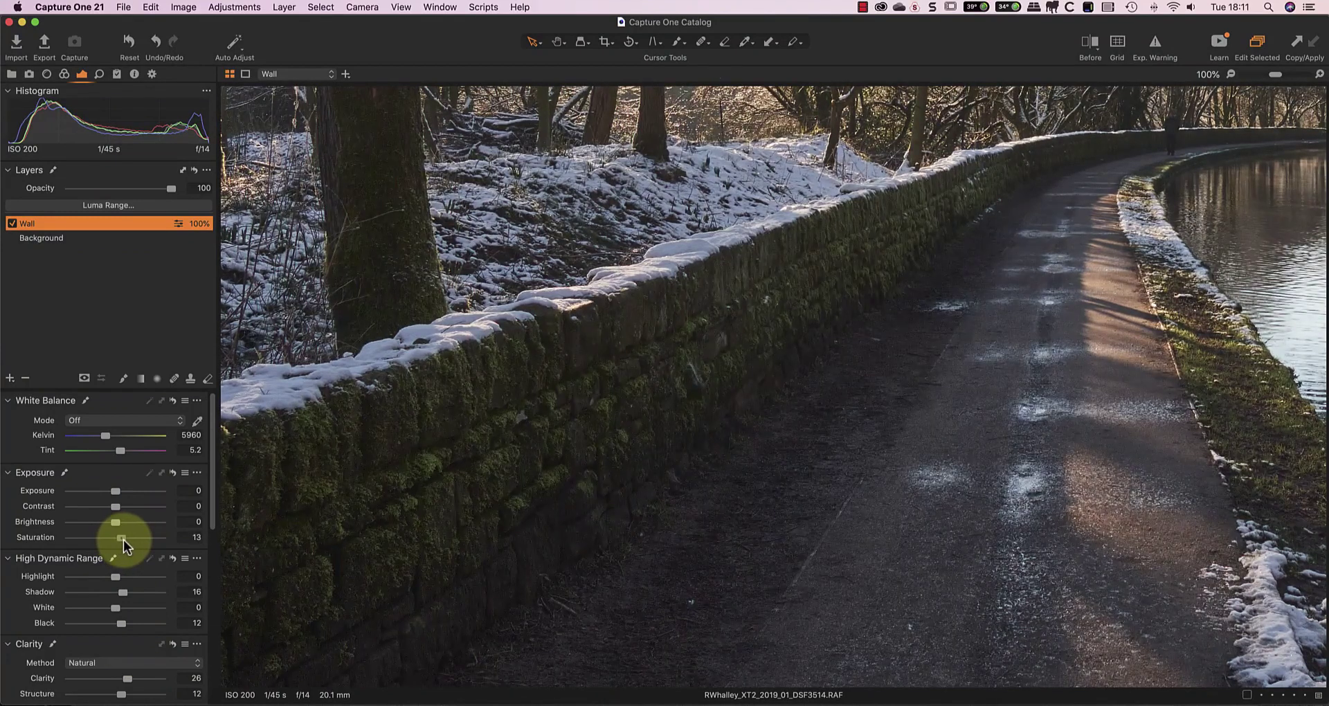
drag(120, 450, 118, 451)
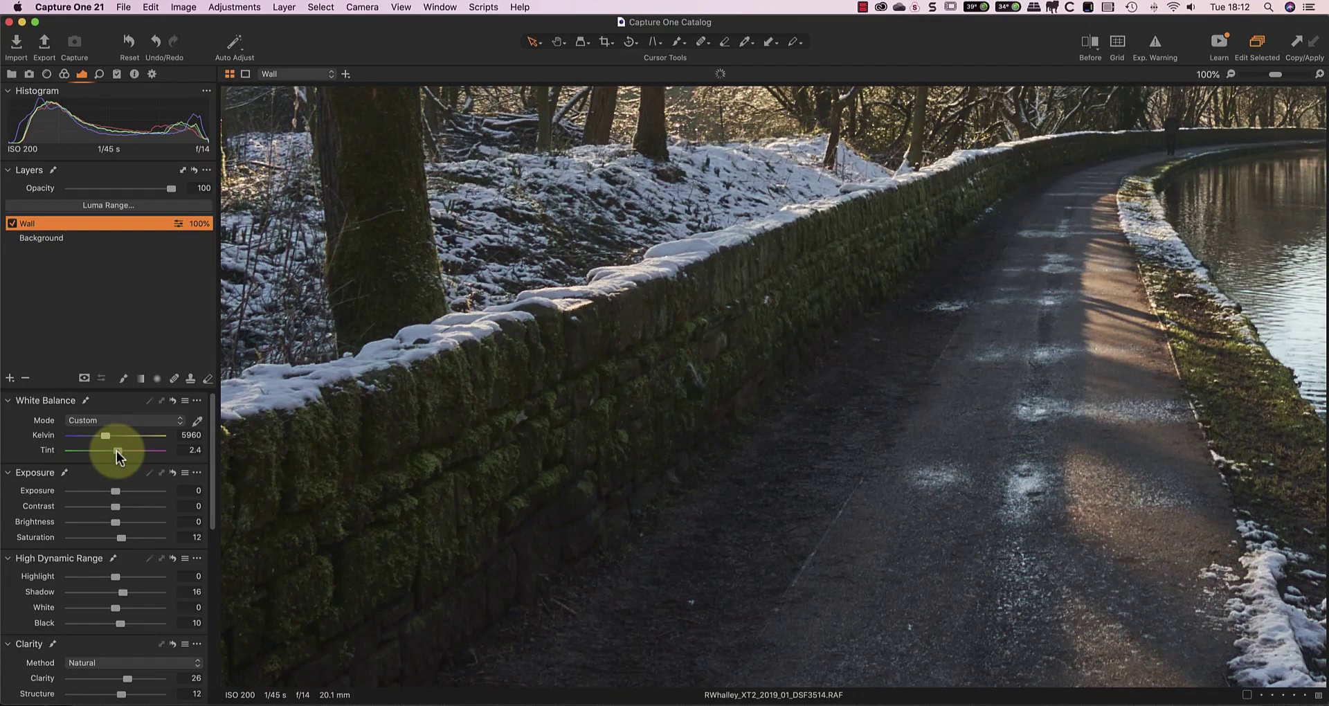
drag(118, 451, 118, 451)
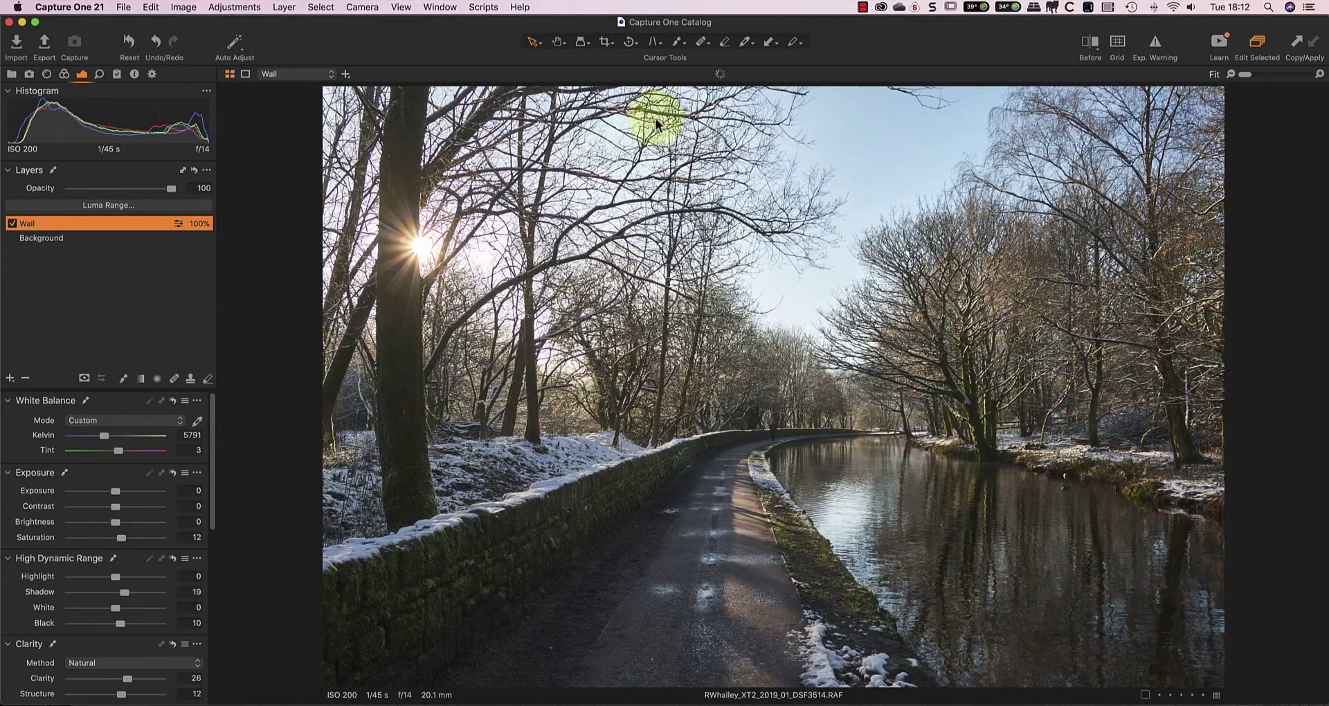
Compare the photo with the Wall layer off and on, and clear the layer's mask
click(12, 223)
click(12, 222)
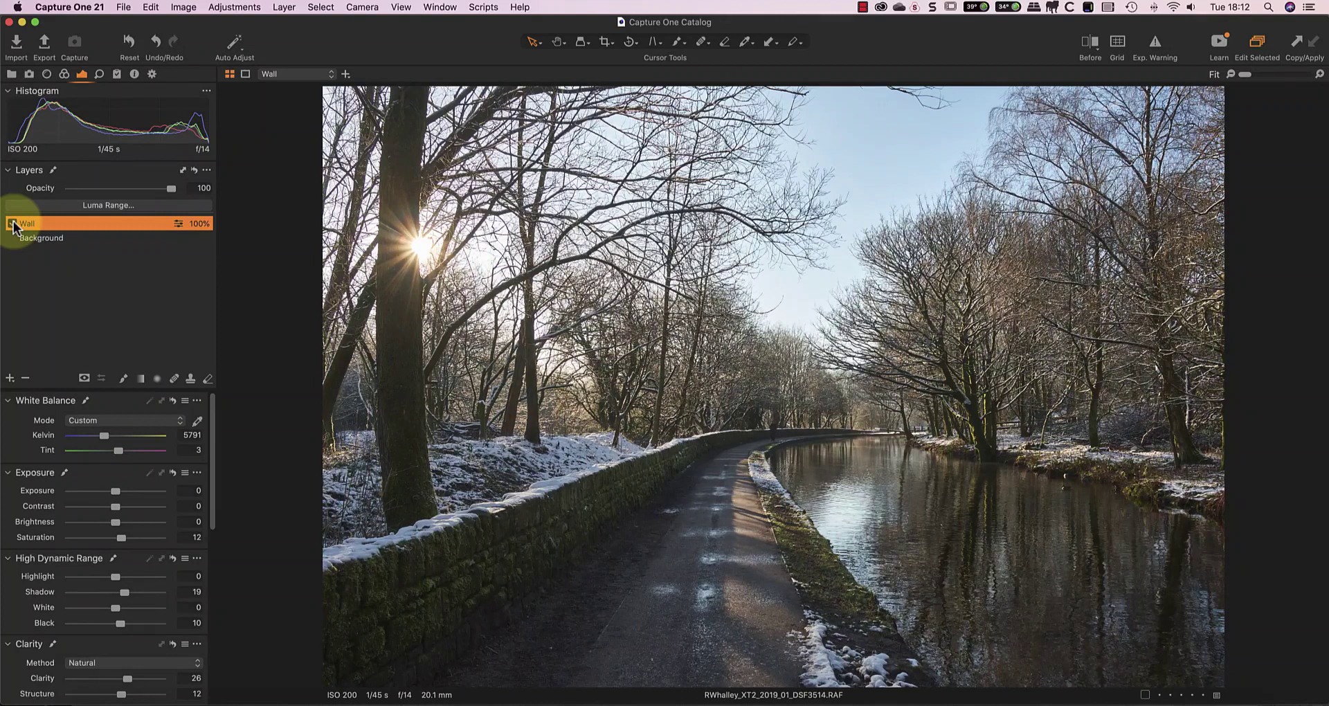
right_click(31, 222)
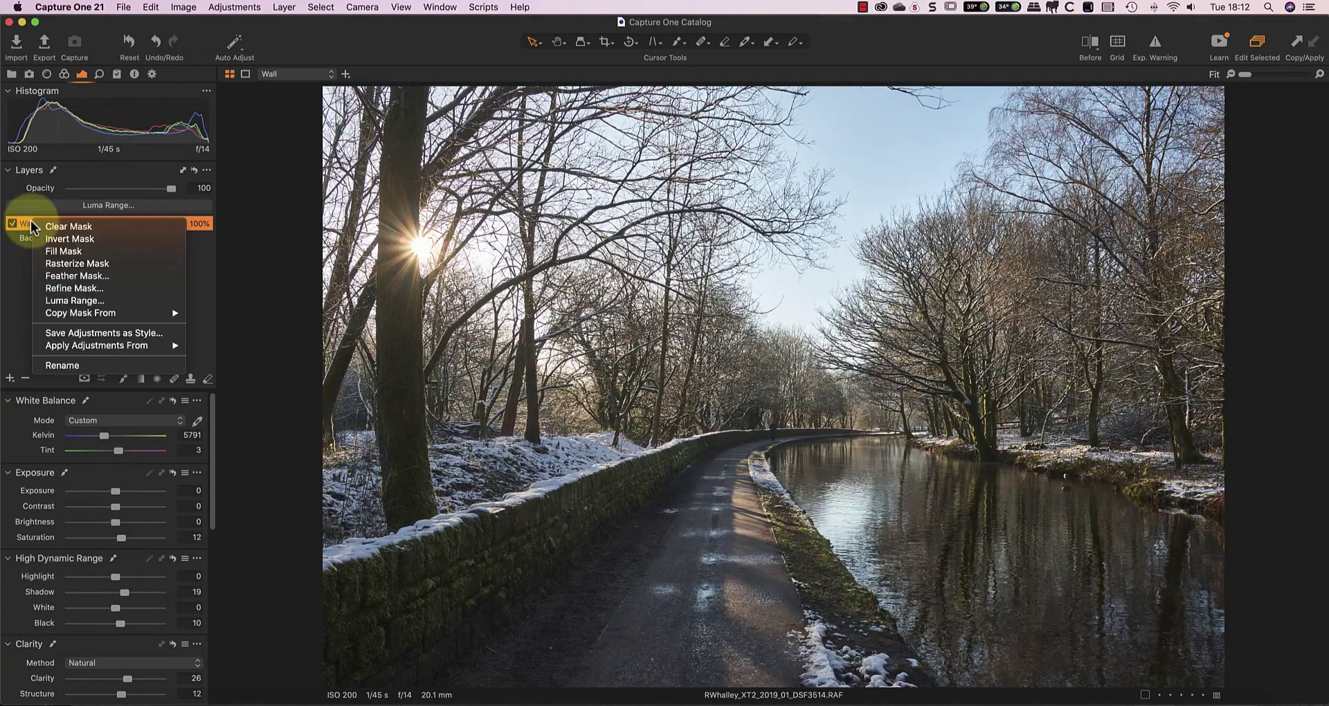
click(65, 227)
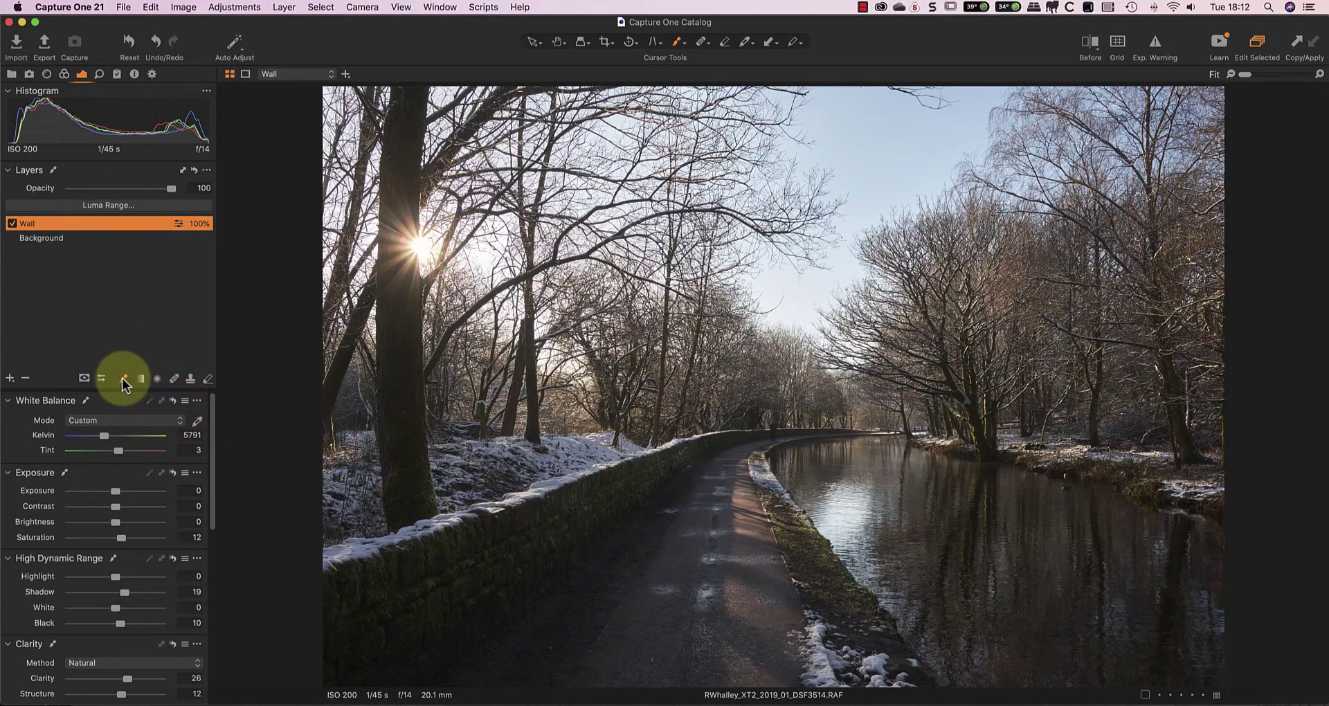
Set the mask brush to size 269 and increase its hardness above 10
right_click(554, 414)
drag(427, 315, 431, 315)
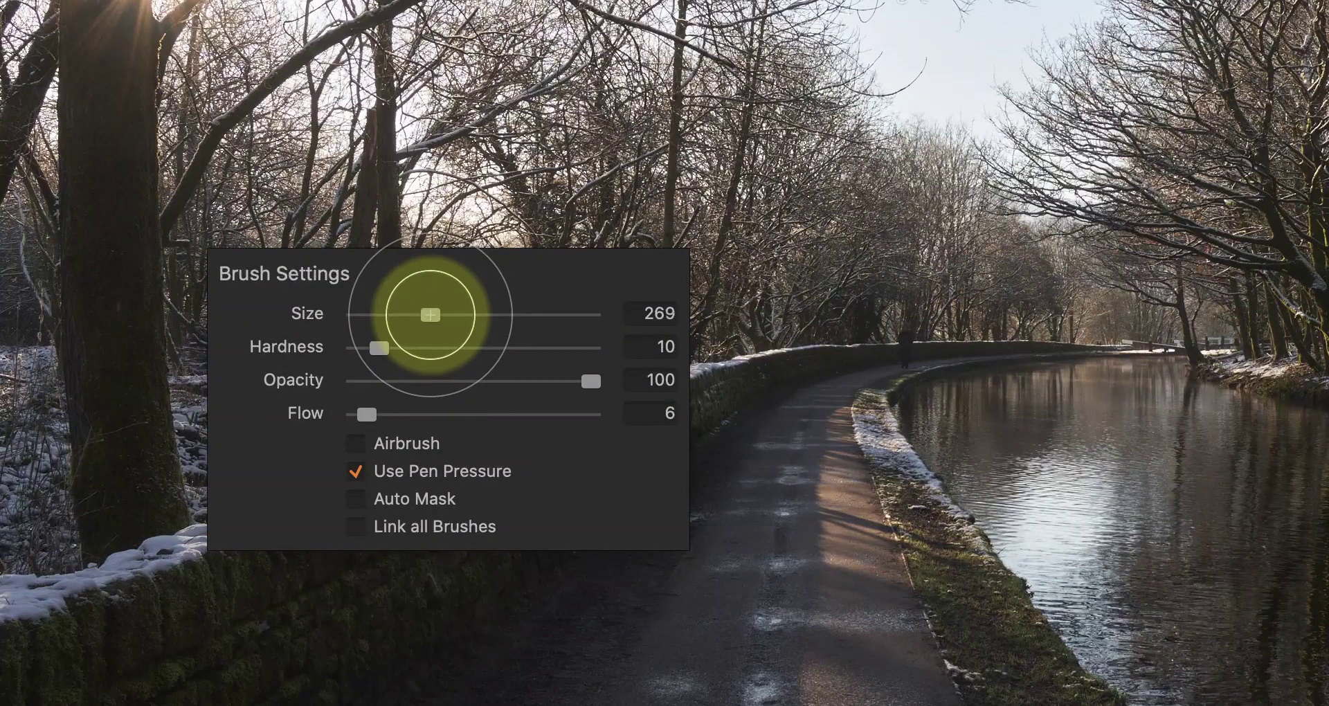
drag(380, 347, 438, 348)
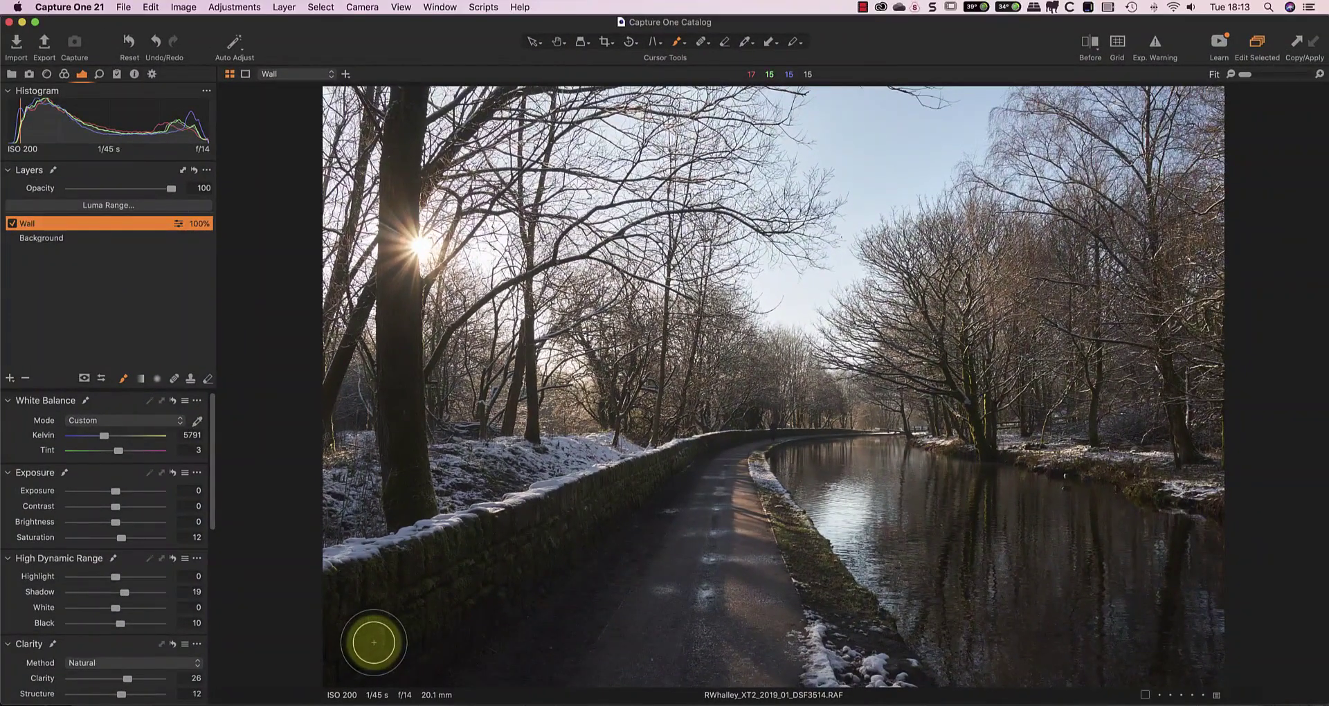
Paint the Wall layer's mask over the stone wall, the nearby tree trunk and the trees across the canal, comparing it off and on
mouse_move(374, 642)
mouse_down()
mouse_move(663, 484)
mouse_move(444, 575)
mouse_move(353, 654)
mouse_move(461, 602)
mouse_move(370, 668)
mouse_move(656, 480)
mouse_move(536, 519)
mouse_move(265, 642)
mouse_move(394, 621)
mouse_move(324, 647)
mouse_move(567, 523)
mouse_move(350, 619)
mouse_move(456, 567)
mouse_move(319, 604)
mouse_move(327, 621)
mouse_move(407, 590)
mouse_move(344, 644)
mouse_up()
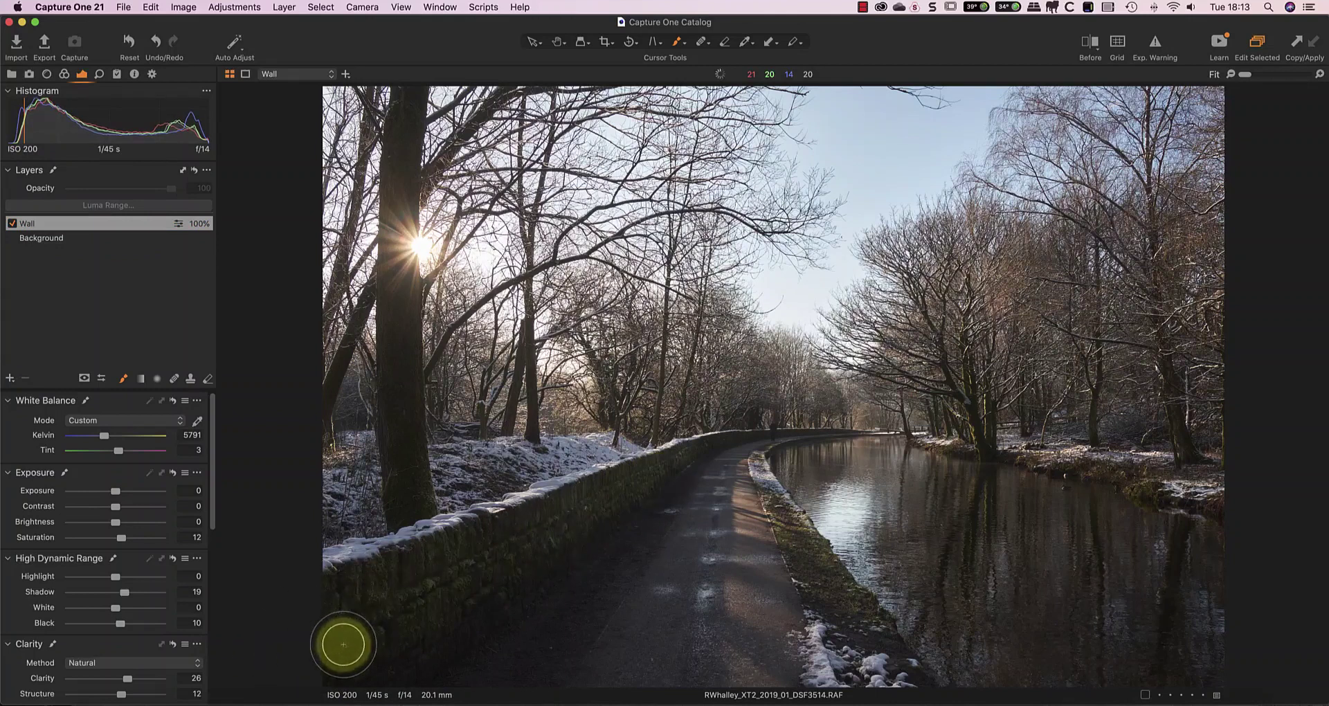
mouse_move(410, 499)
mouse_down()
mouse_move(400, 265)
mouse_move(410, 501)
mouse_move(396, 322)
mouse_move(406, 88)
mouse_move(407, 188)
mouse_move(421, 100)
mouse_move(405, 149)
mouse_move(416, 546)
mouse_up()
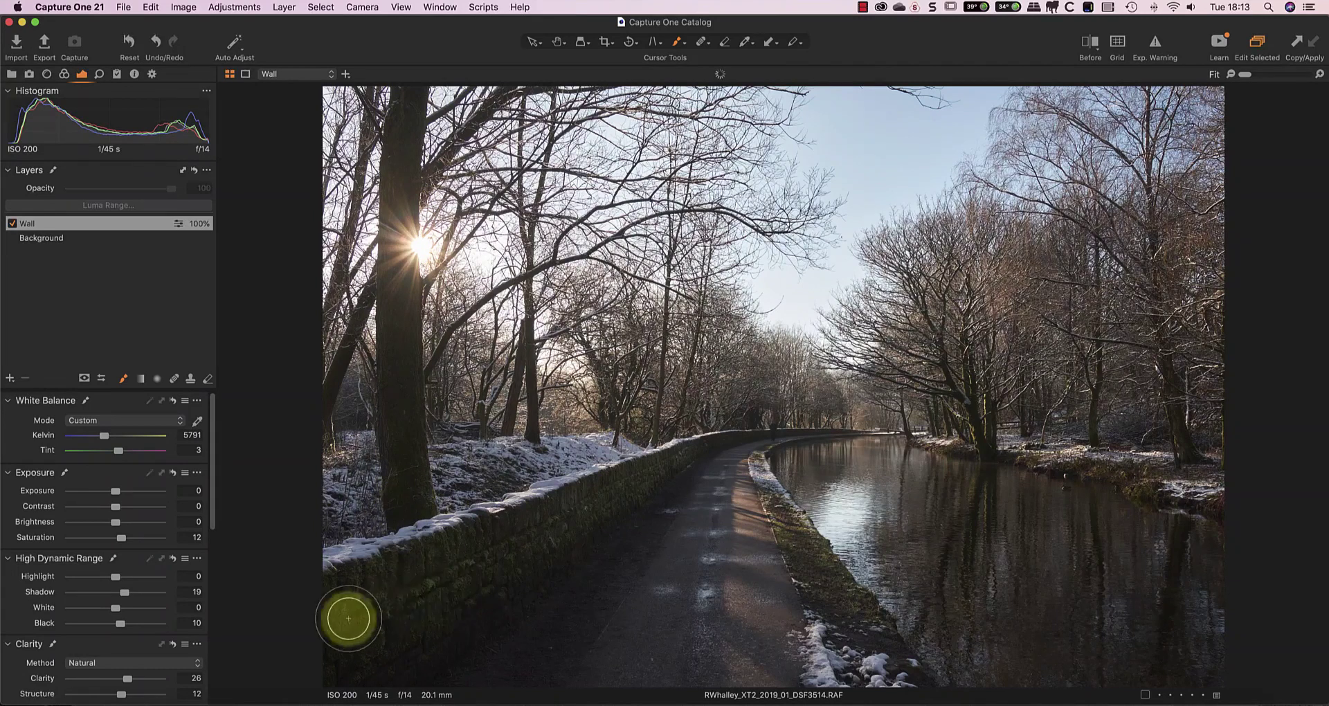
mouse_move(429, 619)
mouse_down()
mouse_move(378, 653)
mouse_move(351, 643)
mouse_move(430, 585)
mouse_move(368, 582)
mouse_up()
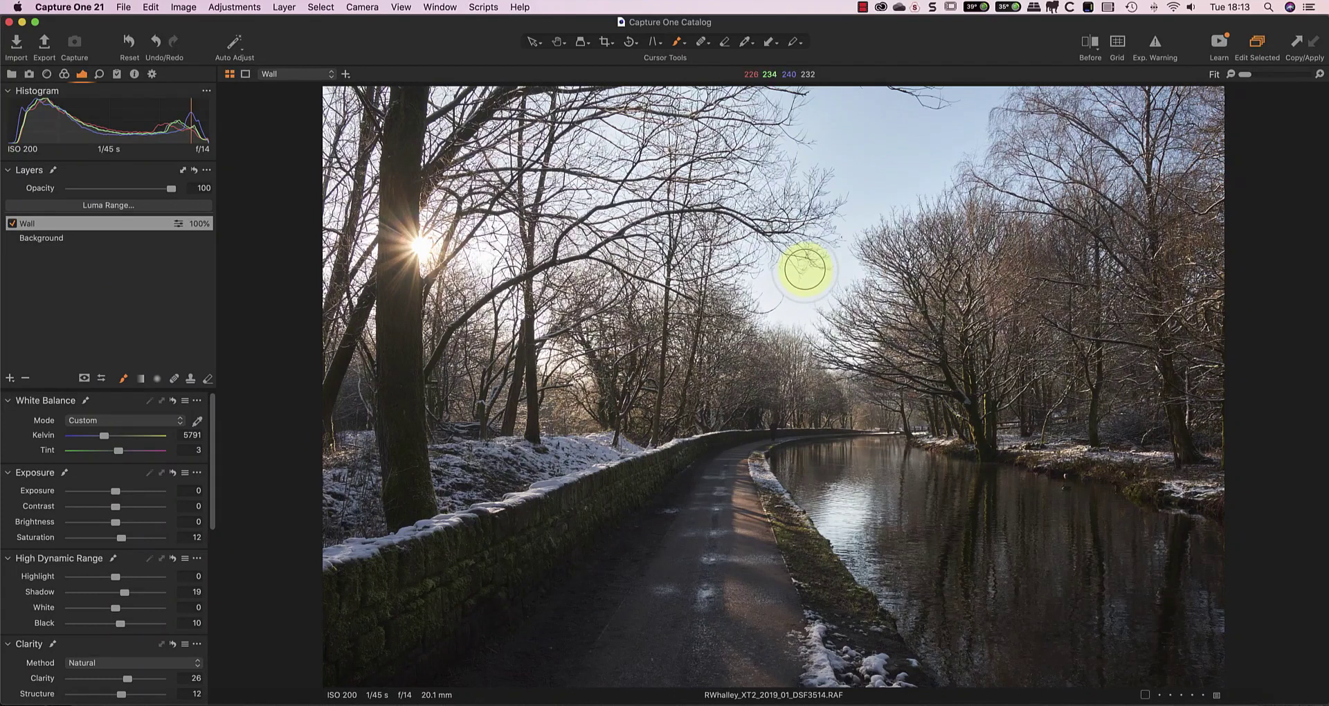
mouse_move(954, 447)
mouse_down()
mouse_move(1211, 515)
mouse_move(923, 470)
mouse_move(968, 420)
mouse_move(964, 352)
mouse_move(991, 431)
mouse_move(966, 367)
mouse_move(968, 409)
mouse_move(948, 360)
mouse_move(974, 374)
mouse_move(974, 409)
mouse_up()
mouse_move(1184, 389)
mouse_down()
mouse_move(1154, 314)
mouse_move(997, 490)
mouse_move(952, 605)
mouse_move(958, 507)
mouse_move(979, 490)
mouse_move(1071, 513)
mouse_move(1097, 613)
mouse_move(1168, 627)
mouse_move(1165, 534)
mouse_move(1178, 543)
mouse_move(1127, 611)
mouse_move(1085, 497)
mouse_move(1035, 525)
mouse_move(955, 489)
mouse_move(949, 614)
mouse_move(993, 616)
mouse_move(969, 576)
mouse_move(982, 480)
mouse_move(1165, 421)
mouse_up()
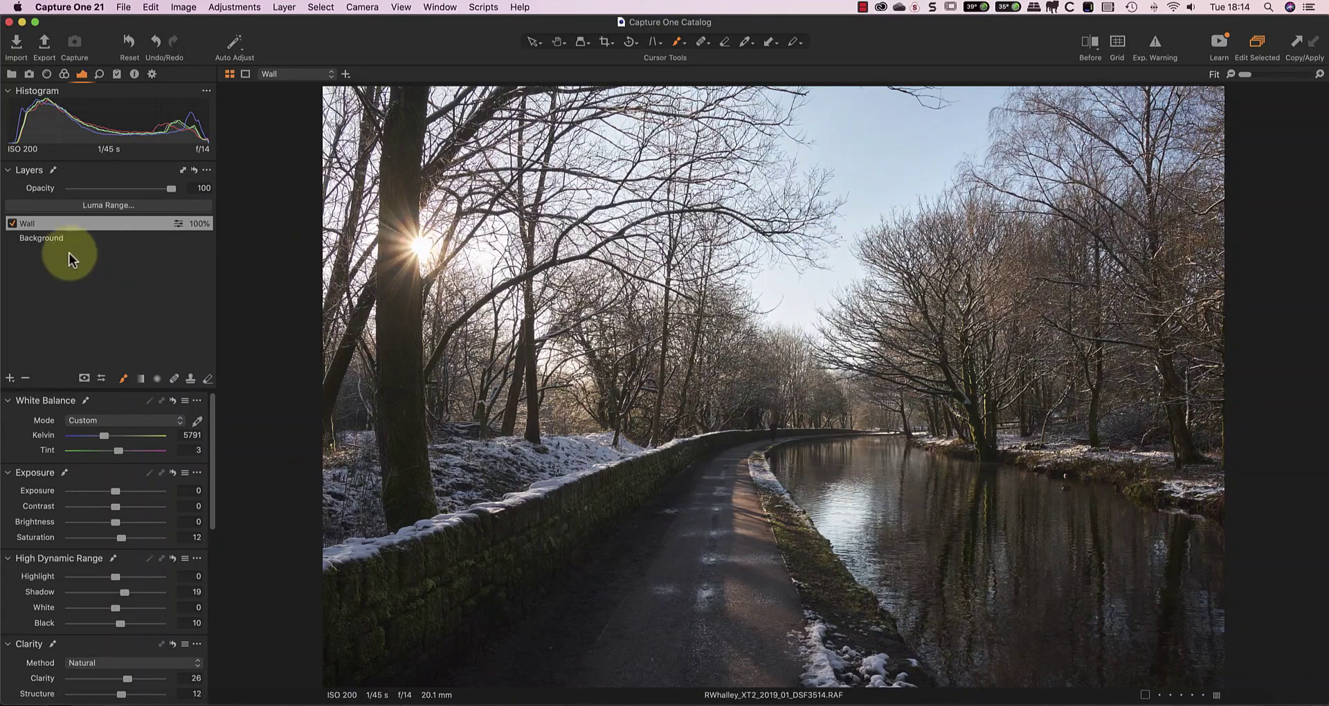
click(12, 224)
click(12, 224)
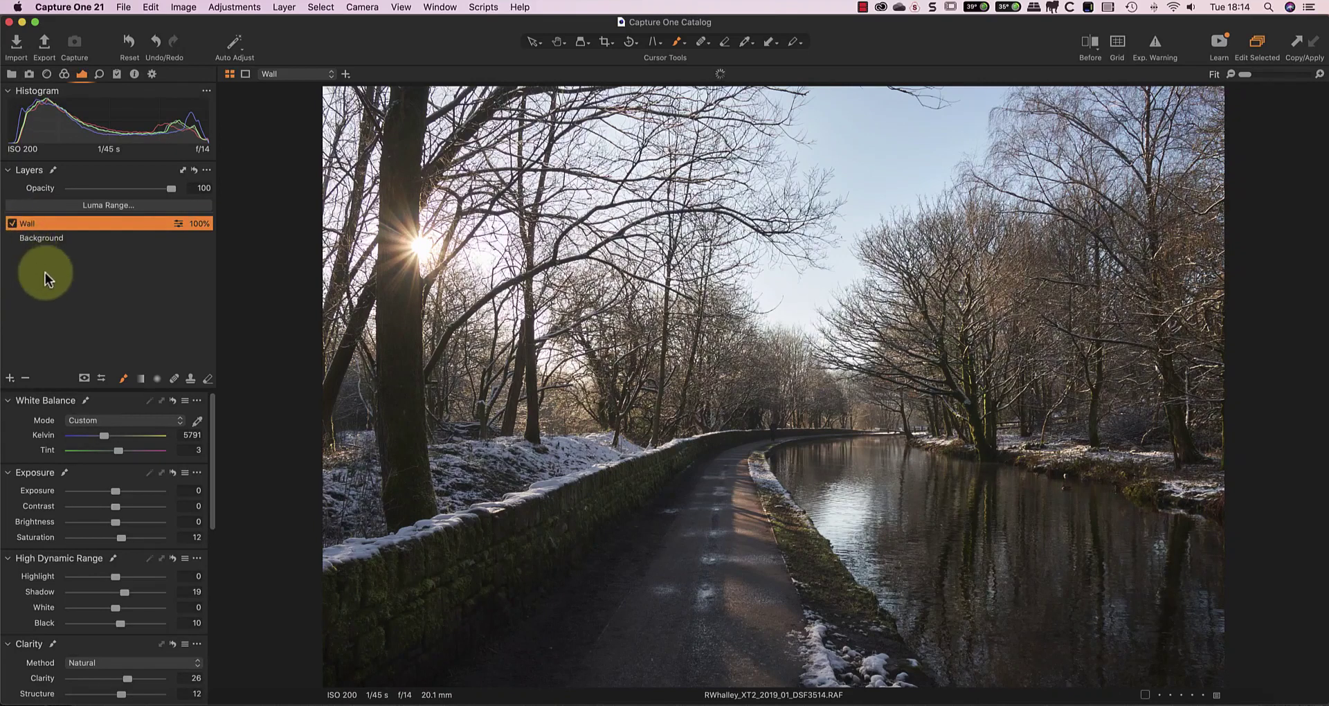
Add another filled adjustment layer and name it Trees
click(10, 379)
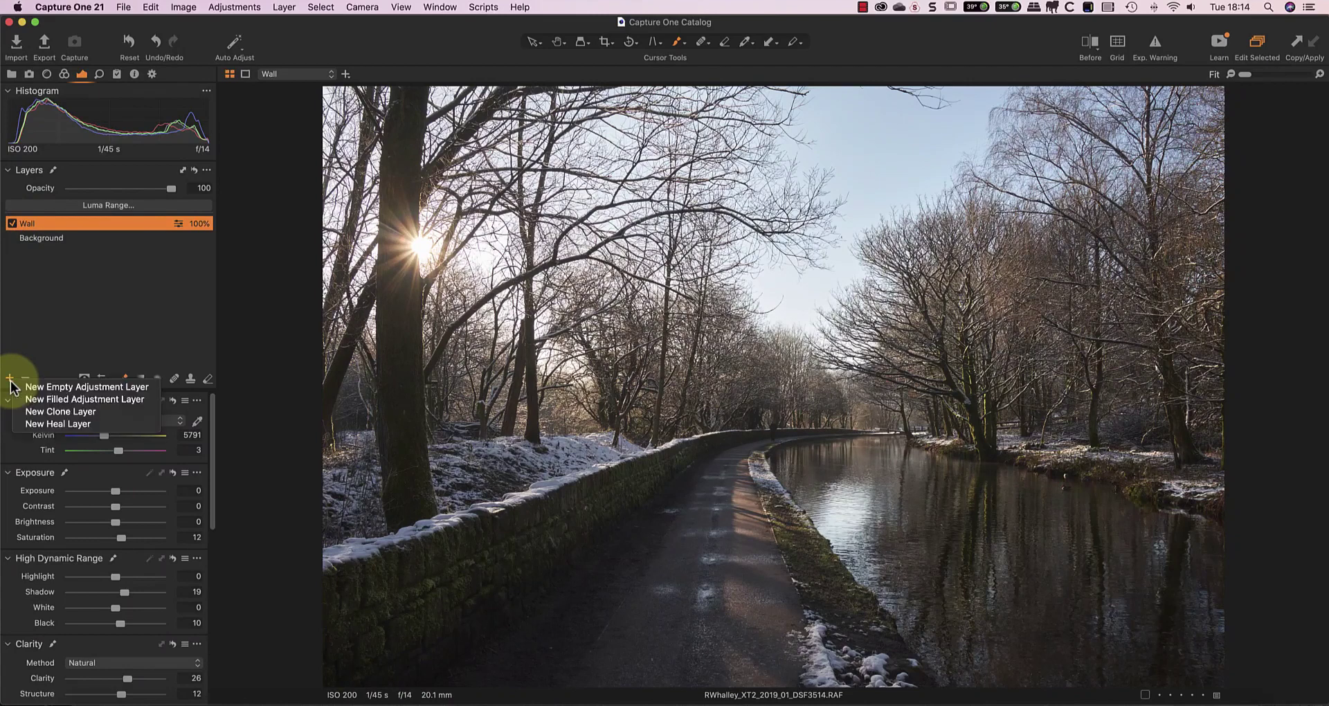
click(66, 399)
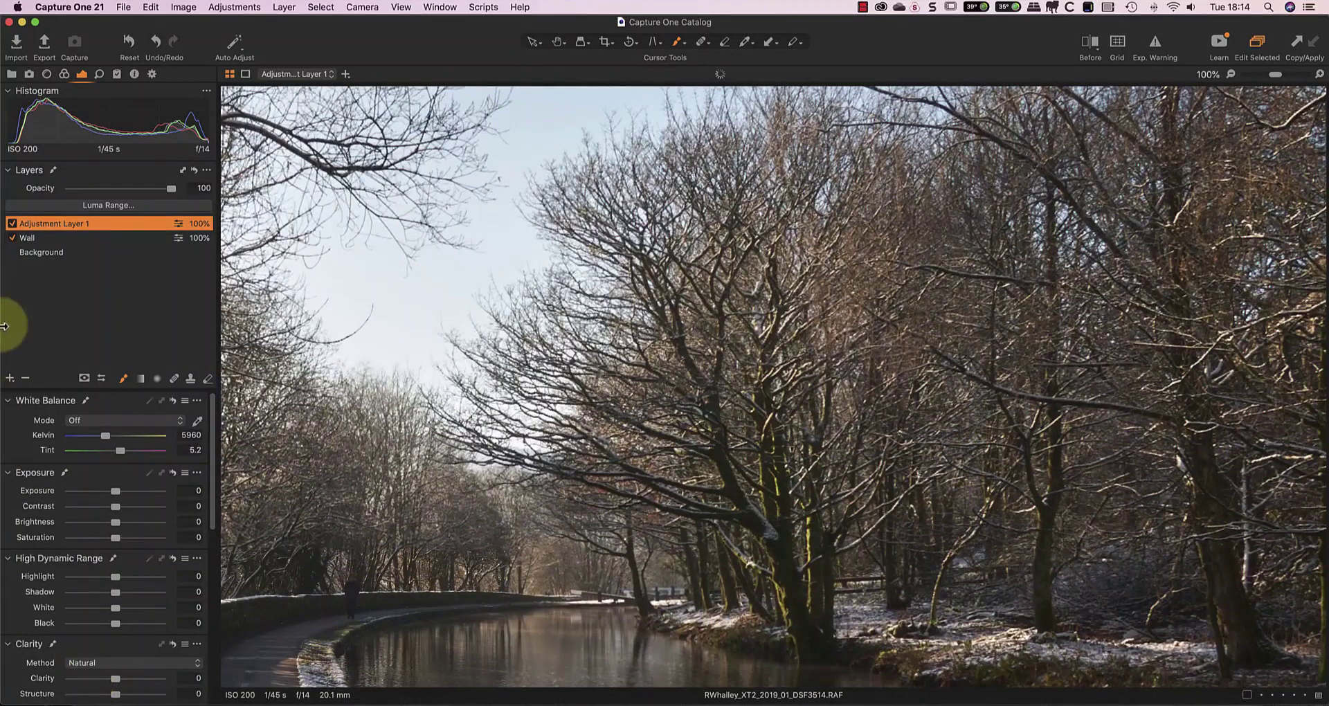
double_click(52, 224)
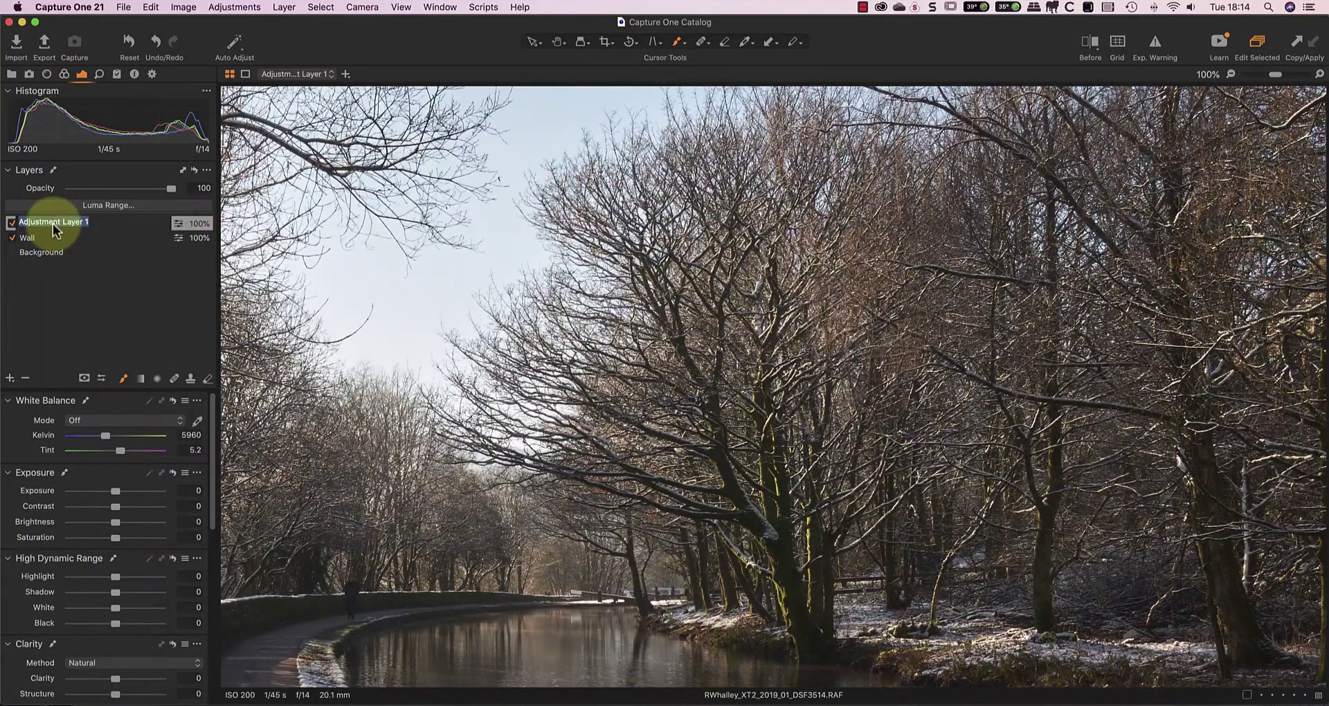
key(Return)
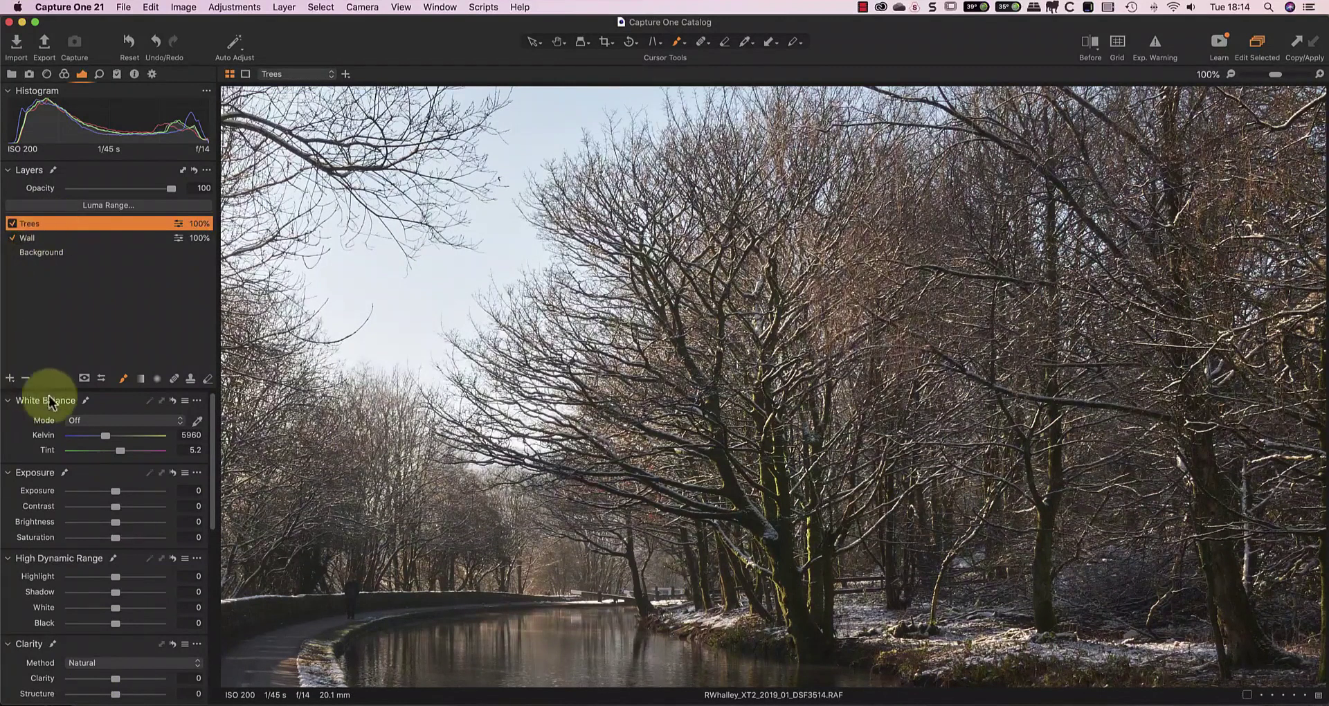
Set the Trees layer's white balance to 6758 K with Tint 3.6, and its Contrast to 8, Brightness to 8 and Saturation to 14
drag(106, 438, 111, 435)
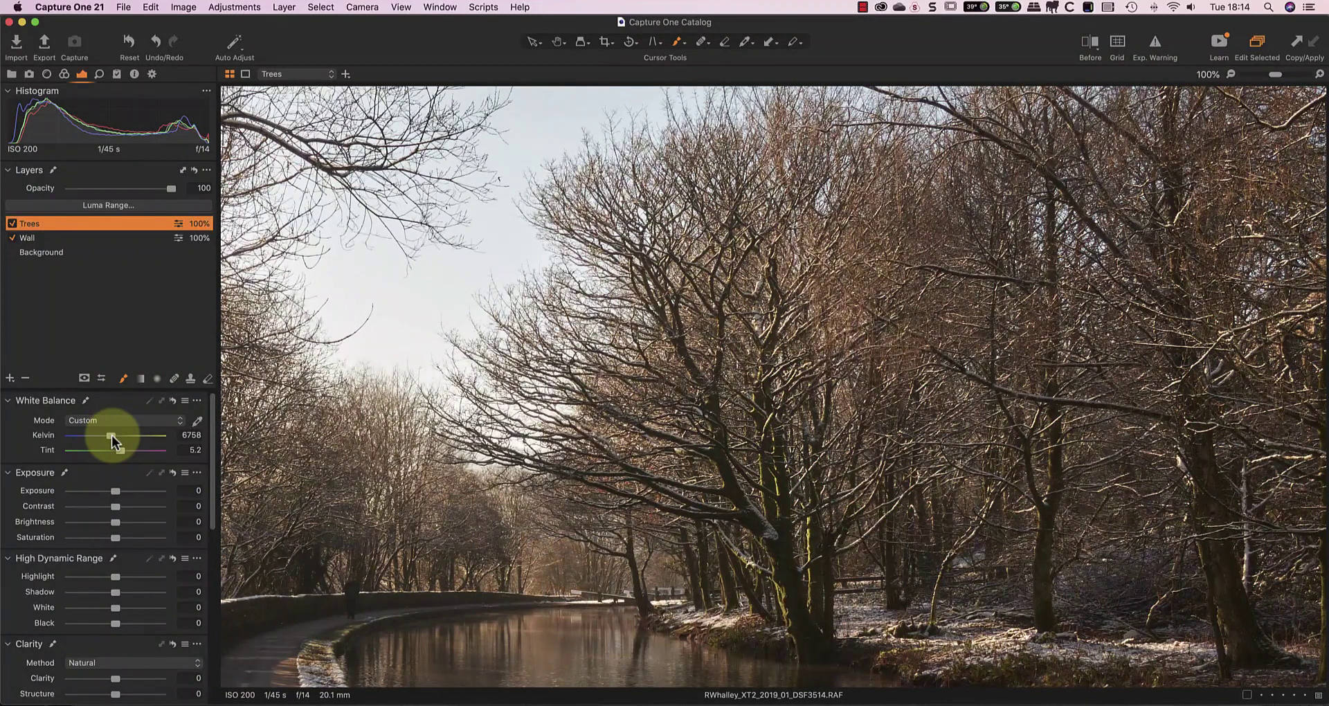
drag(119, 450, 117, 450)
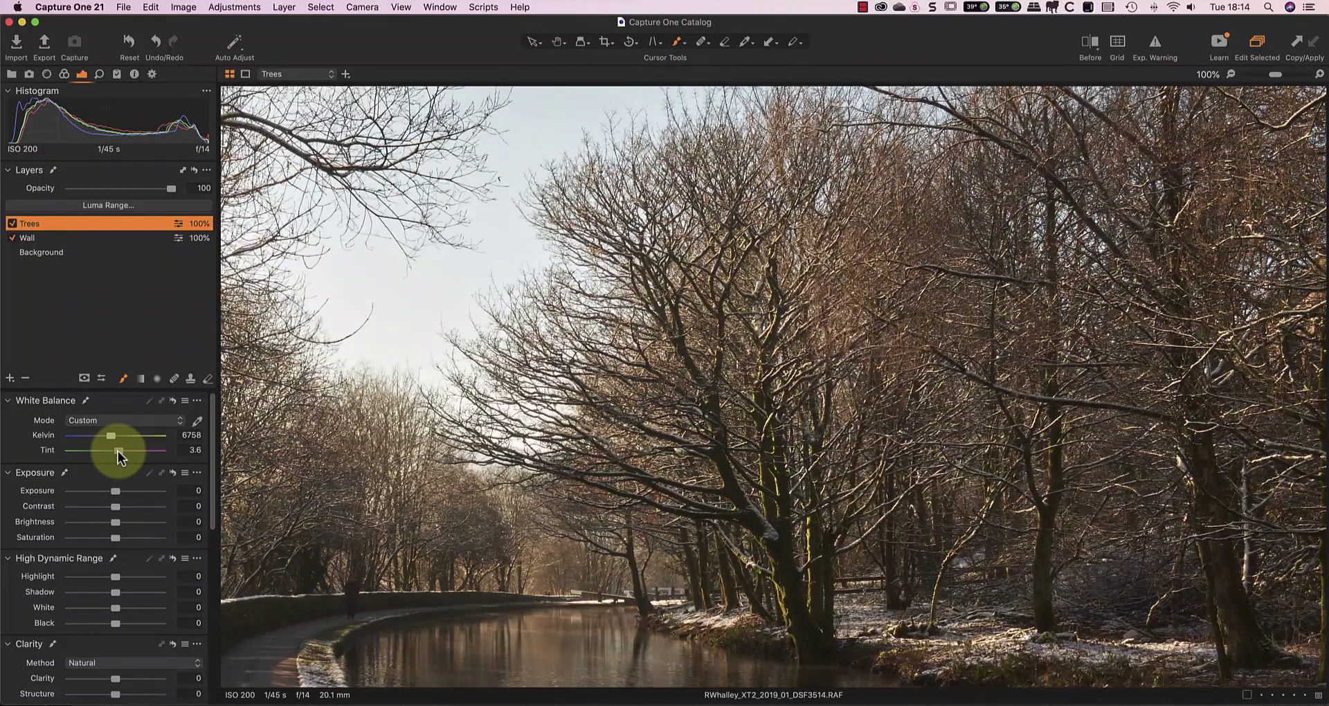
drag(118, 450, 112, 479)
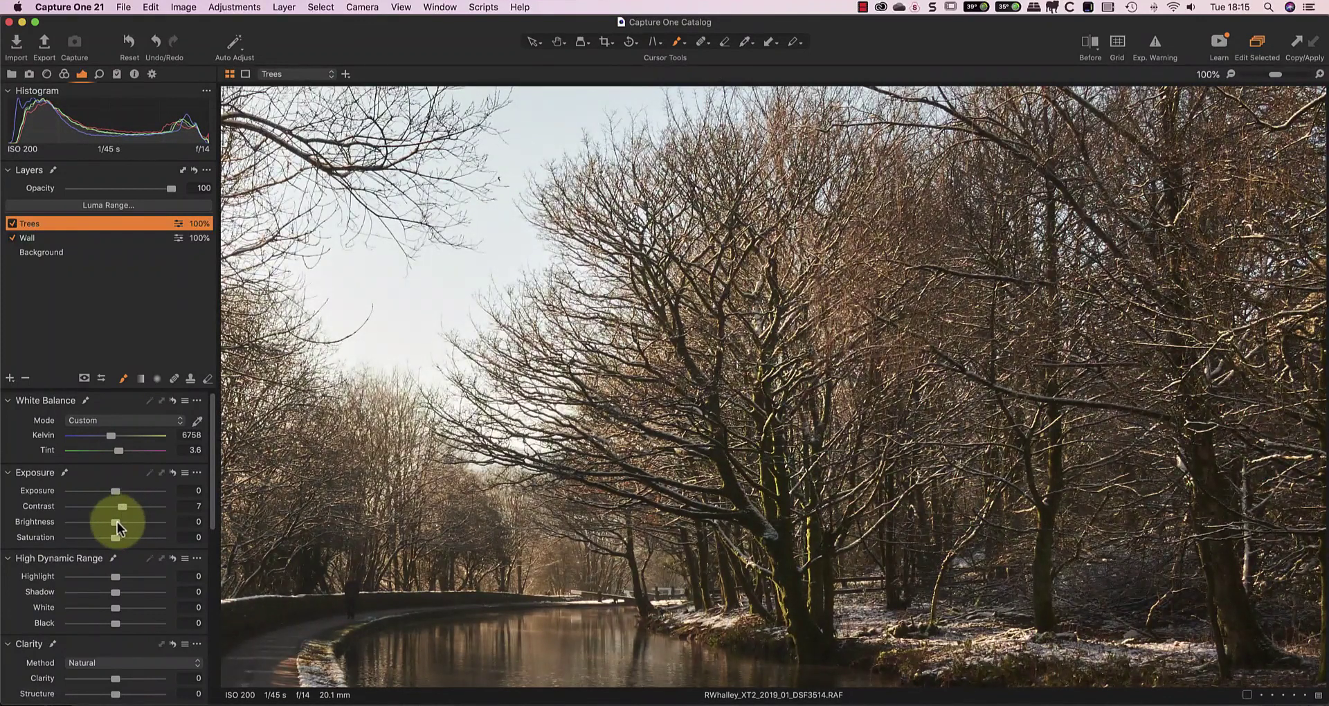
drag(117, 521, 125, 521)
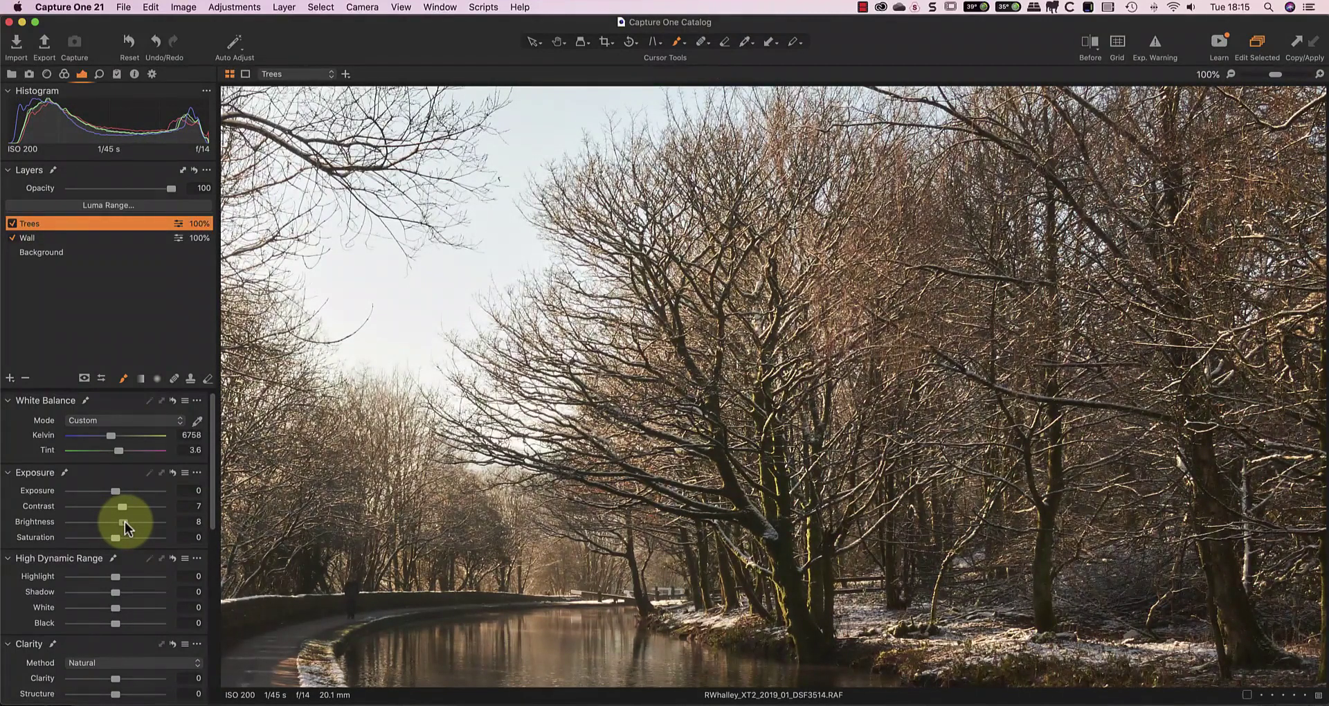
click(126, 508)
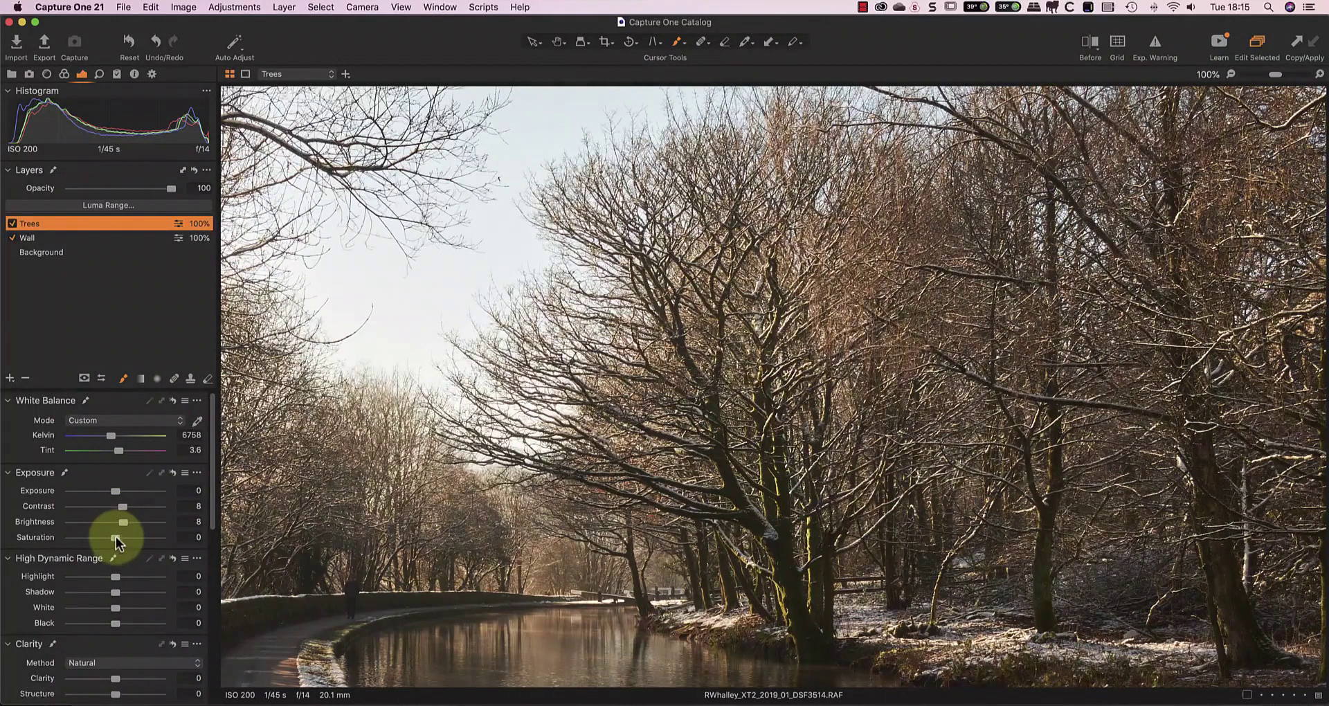
drag(117, 537, 124, 537)
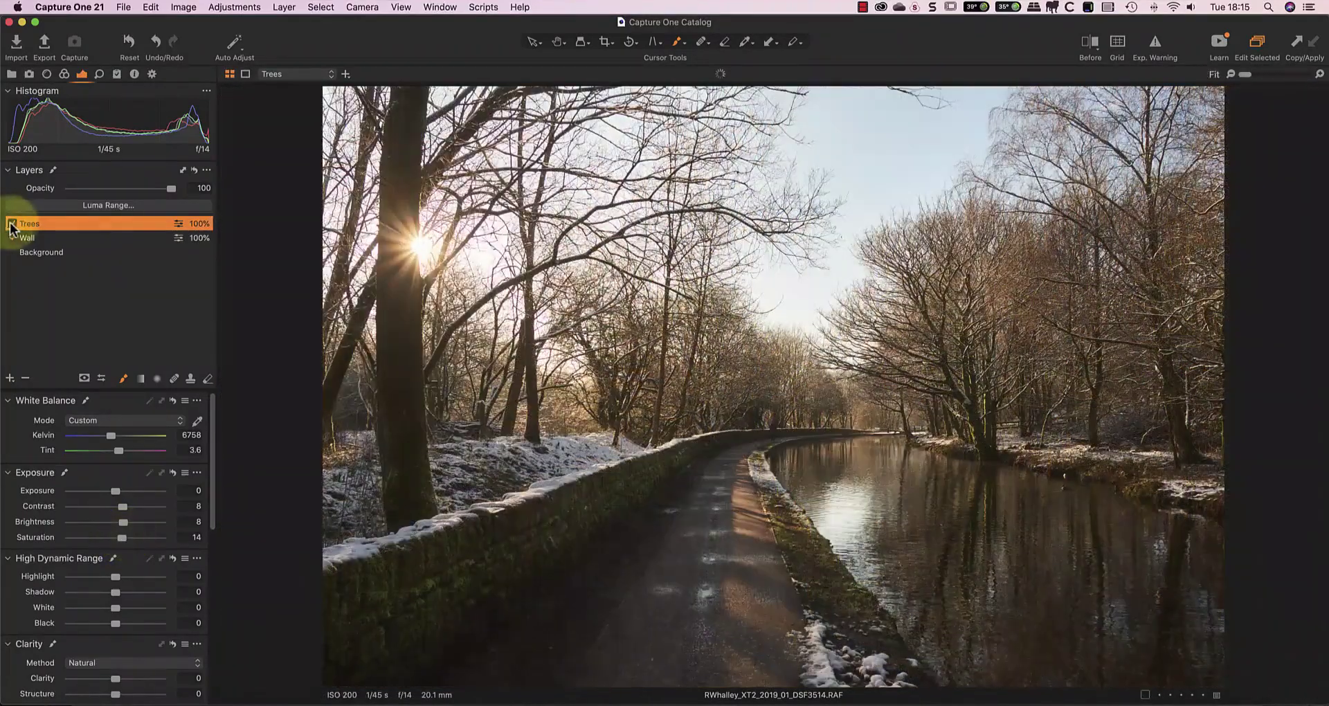
Compare the image with the Trees layer off and on, and clear that layer's mask
click(12, 224)
click(12, 224)
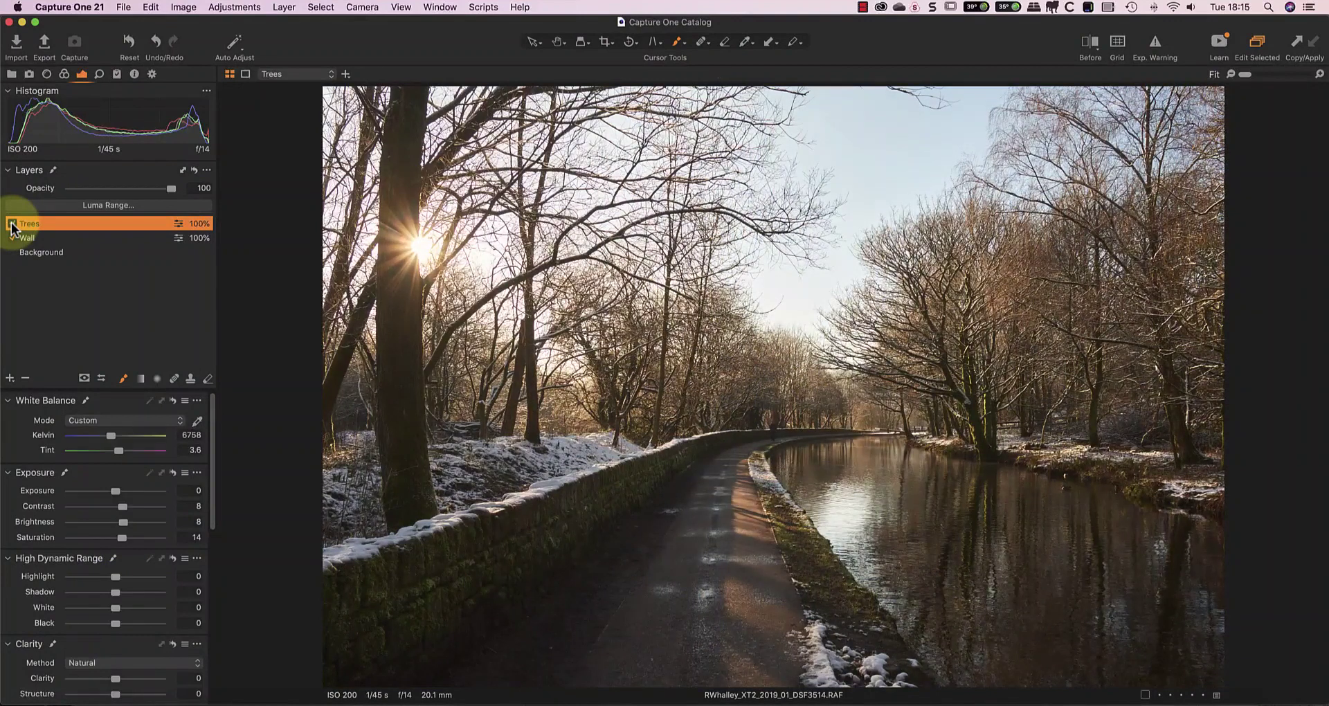
right_click(36, 224)
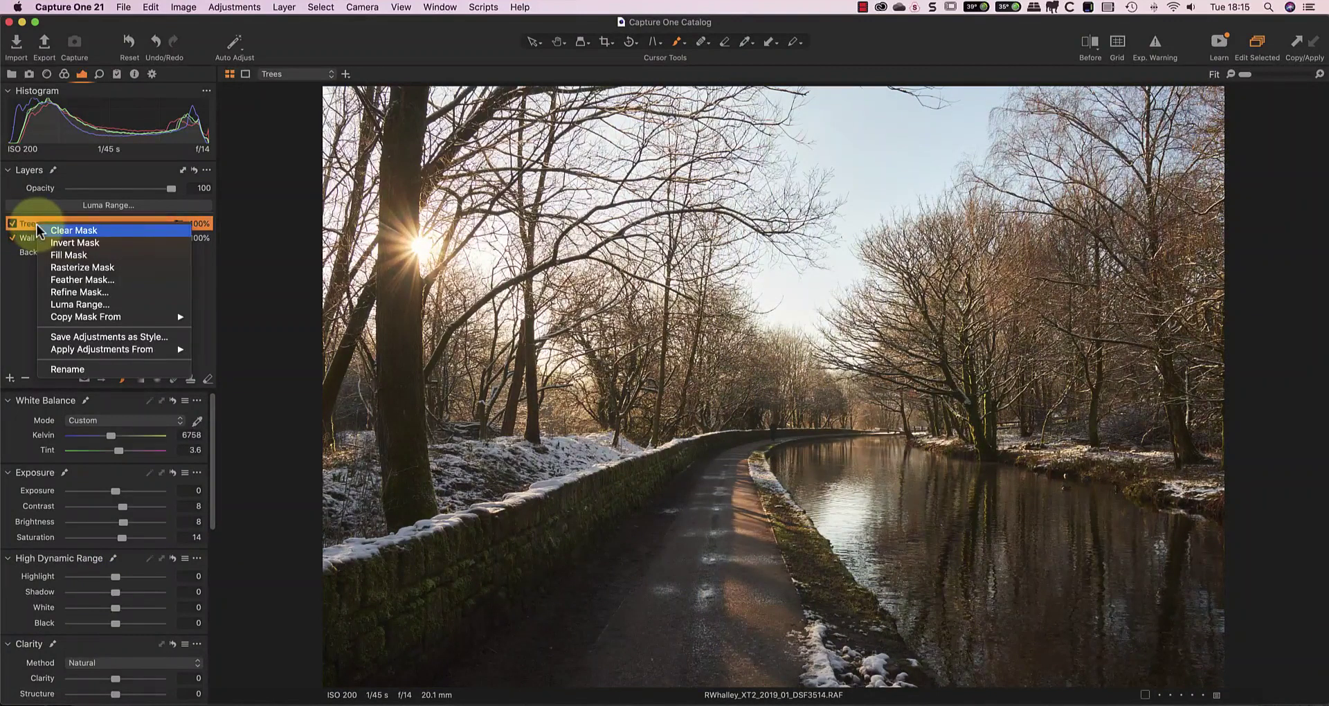
click(68, 230)
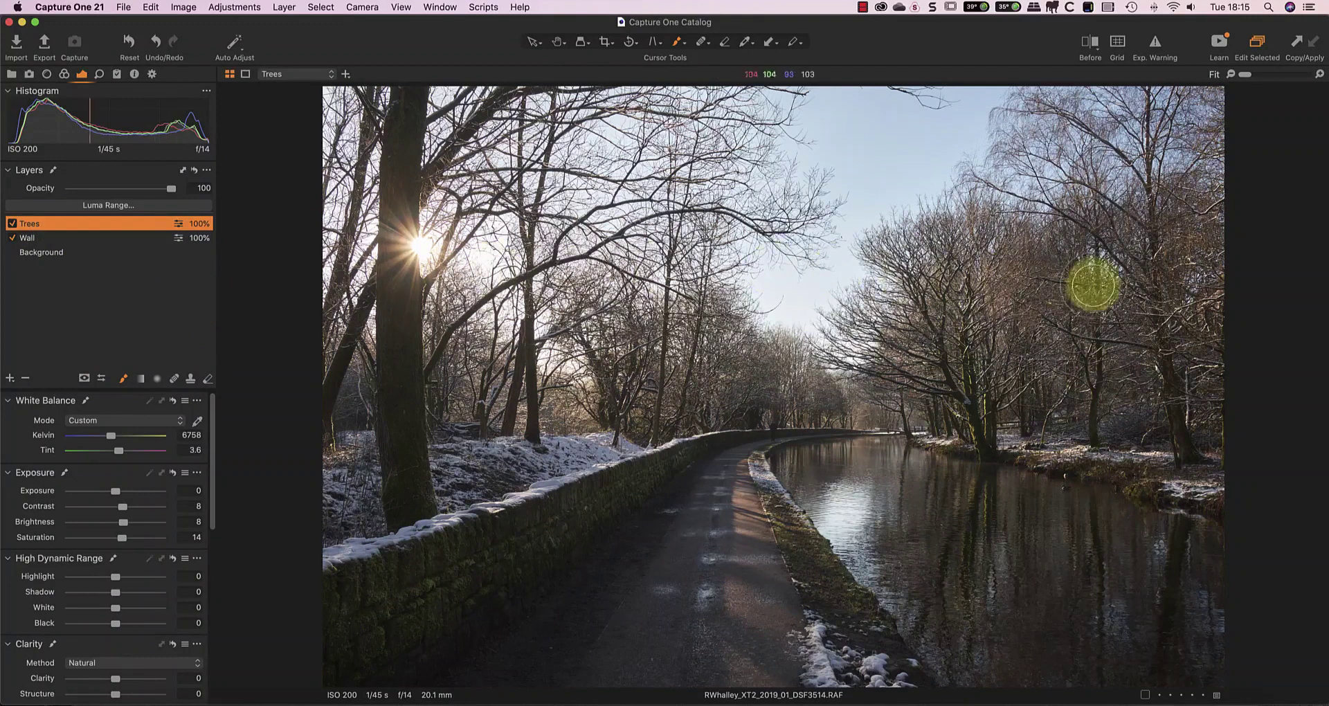
Paint the Trees layer's mask over the trees across the canal and the sunlit parts of the path, comparing it off and on
mouse_move(987, 263)
mouse_down()
mouse_move(961, 303)
mouse_move(1049, 284)
mouse_move(1028, 257)
mouse_move(947, 291)
mouse_move(979, 323)
mouse_move(1019, 266)
mouse_move(930, 276)
mouse_move(969, 261)
mouse_move(925, 247)
mouse_move(910, 287)
mouse_move(978, 335)
mouse_move(909, 358)
mouse_move(991, 372)
mouse_move(872, 367)
mouse_move(978, 393)
mouse_move(957, 396)
mouse_move(978, 406)
mouse_move(963, 432)
mouse_move(1190, 491)
mouse_move(1070, 451)
mouse_move(918, 429)
mouse_move(1135, 464)
mouse_move(1124, 396)
mouse_move(1144, 387)
mouse_move(1125, 397)
mouse_move(1136, 348)
mouse_move(1120, 294)
mouse_move(1180, 254)
mouse_move(1053, 240)
mouse_move(968, 254)
mouse_move(893, 349)
mouse_move(942, 403)
mouse_move(928, 419)
mouse_move(668, 347)
mouse_move(690, 397)
mouse_move(718, 401)
mouse_move(670, 378)
mouse_move(680, 319)
mouse_move(747, 351)
mouse_move(698, 380)
mouse_move(905, 415)
mouse_move(421, 253)
mouse_move(404, 232)
mouse_move(344, 409)
mouse_move(341, 460)
mouse_move(333, 436)
mouse_move(489, 504)
mouse_move(658, 430)
mouse_move(505, 468)
mouse_move(694, 543)
mouse_move(751, 475)
mouse_move(745, 596)
mouse_move(780, 626)
mouse_move(766, 688)
mouse_move(727, 627)
mouse_up()
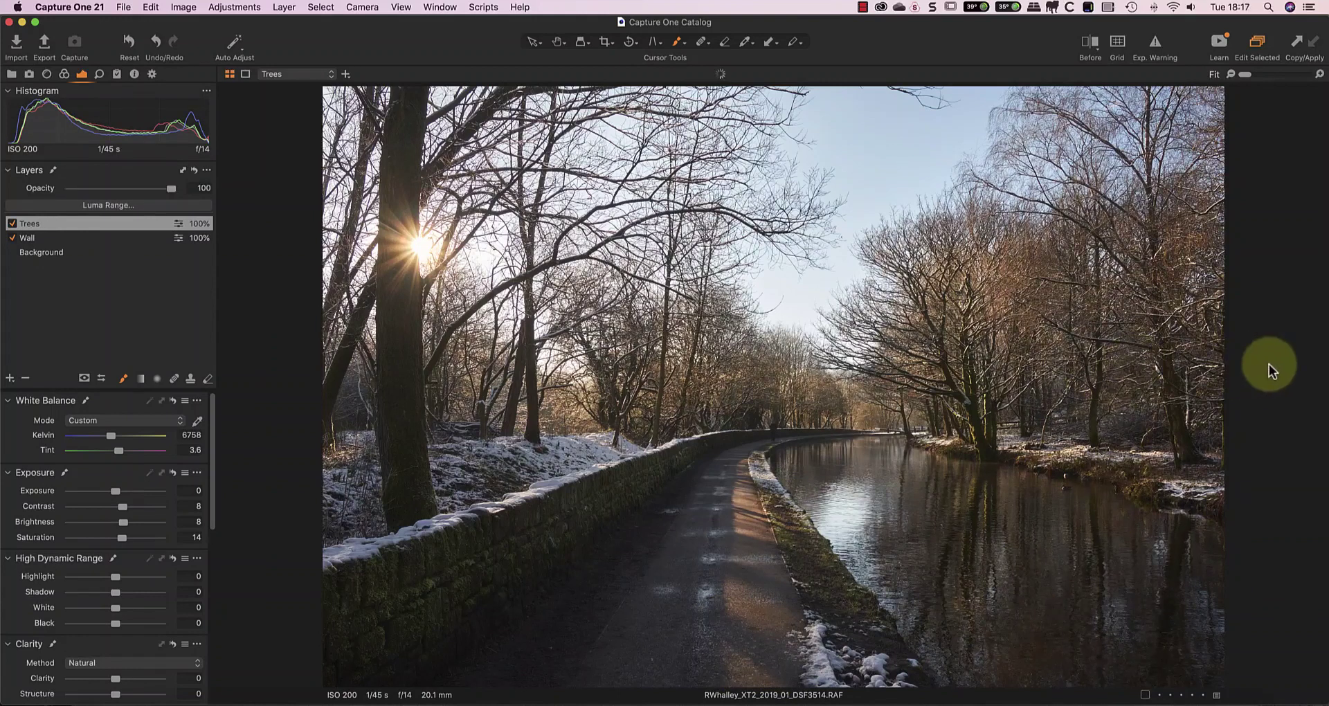
click(11, 223)
click(11, 224)
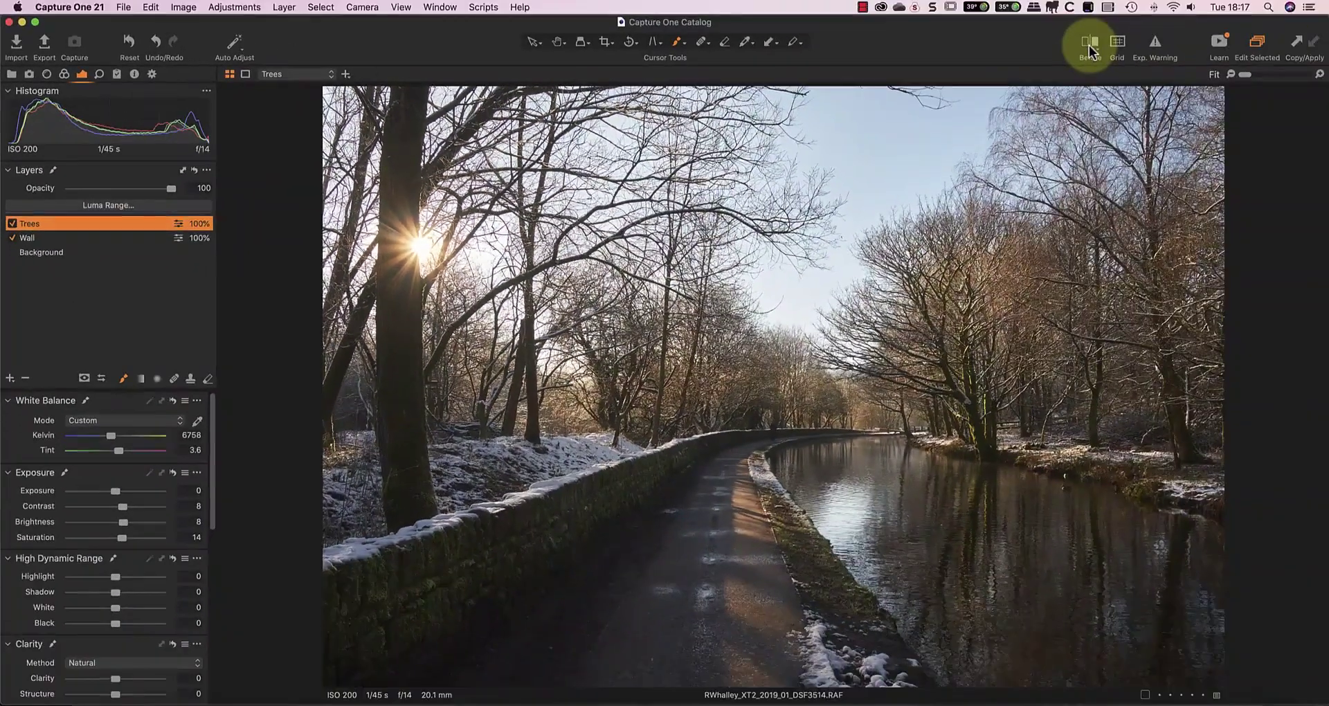
Compare the edited photo with its original unedited version twice, returning to the edited view
click(1089, 47)
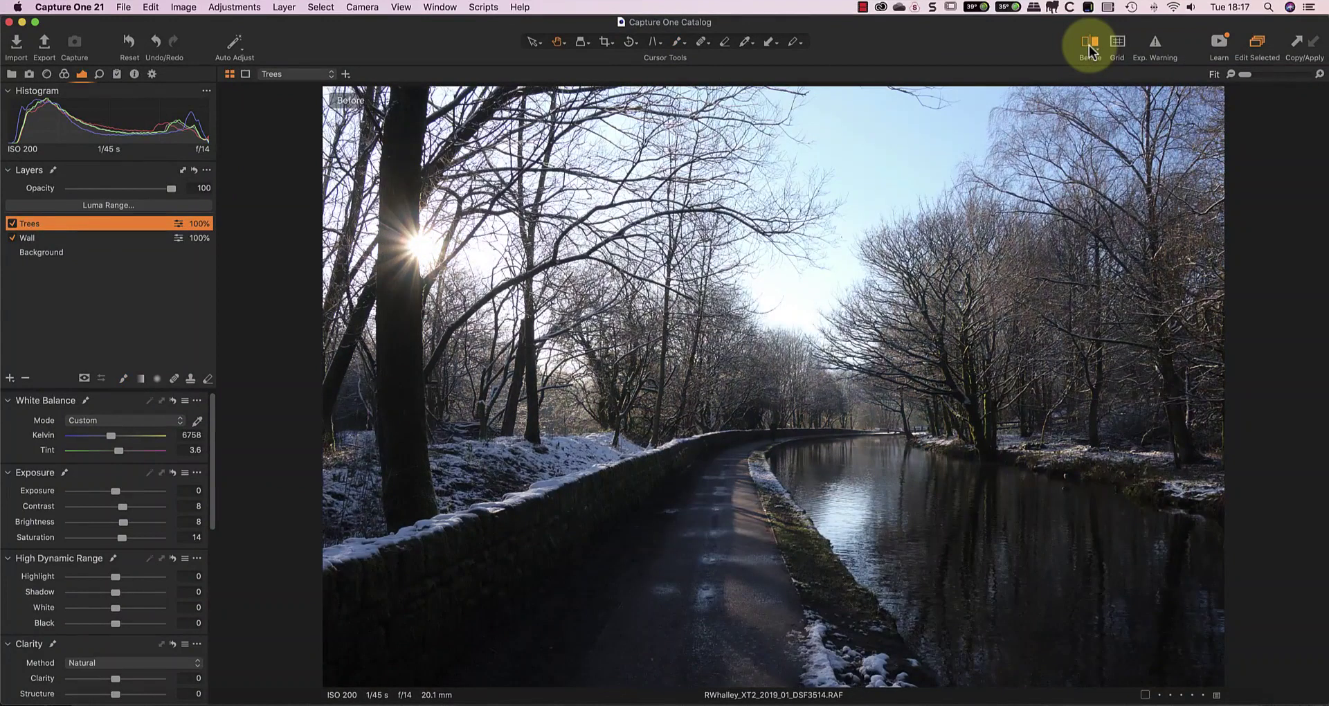
click(1089, 47)
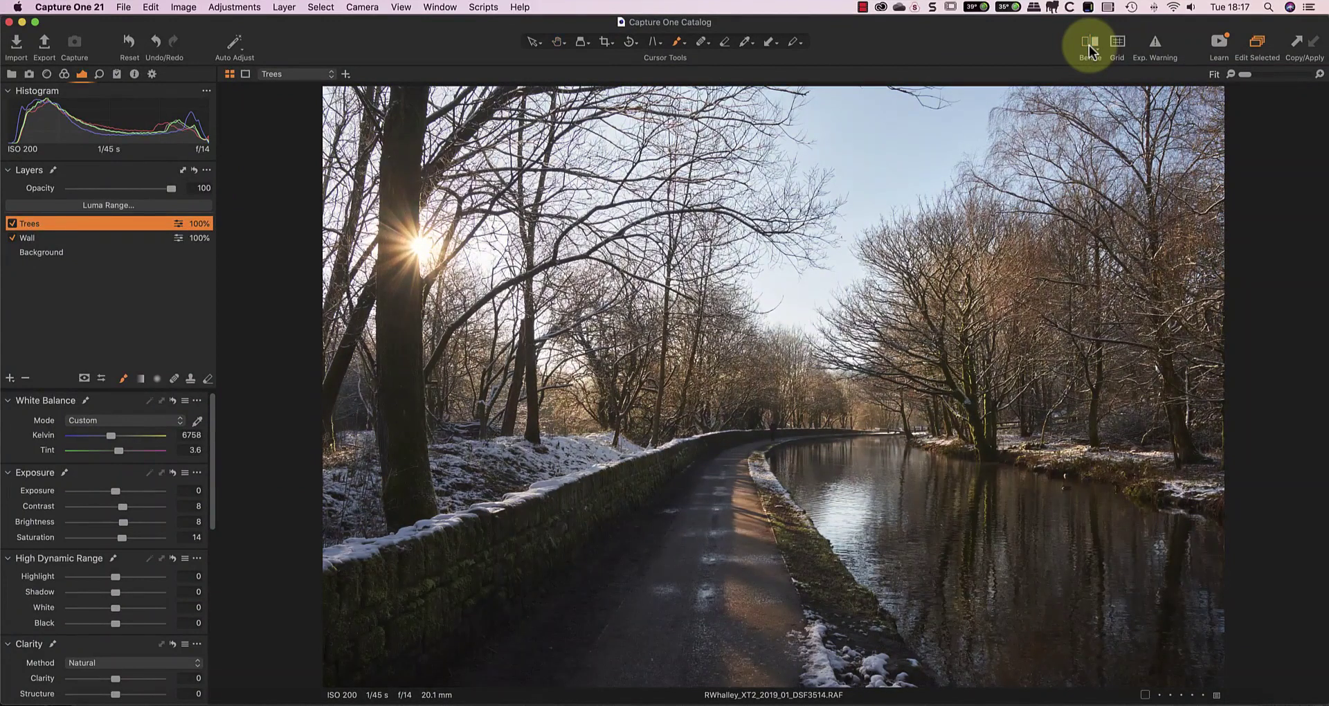
click(1089, 47)
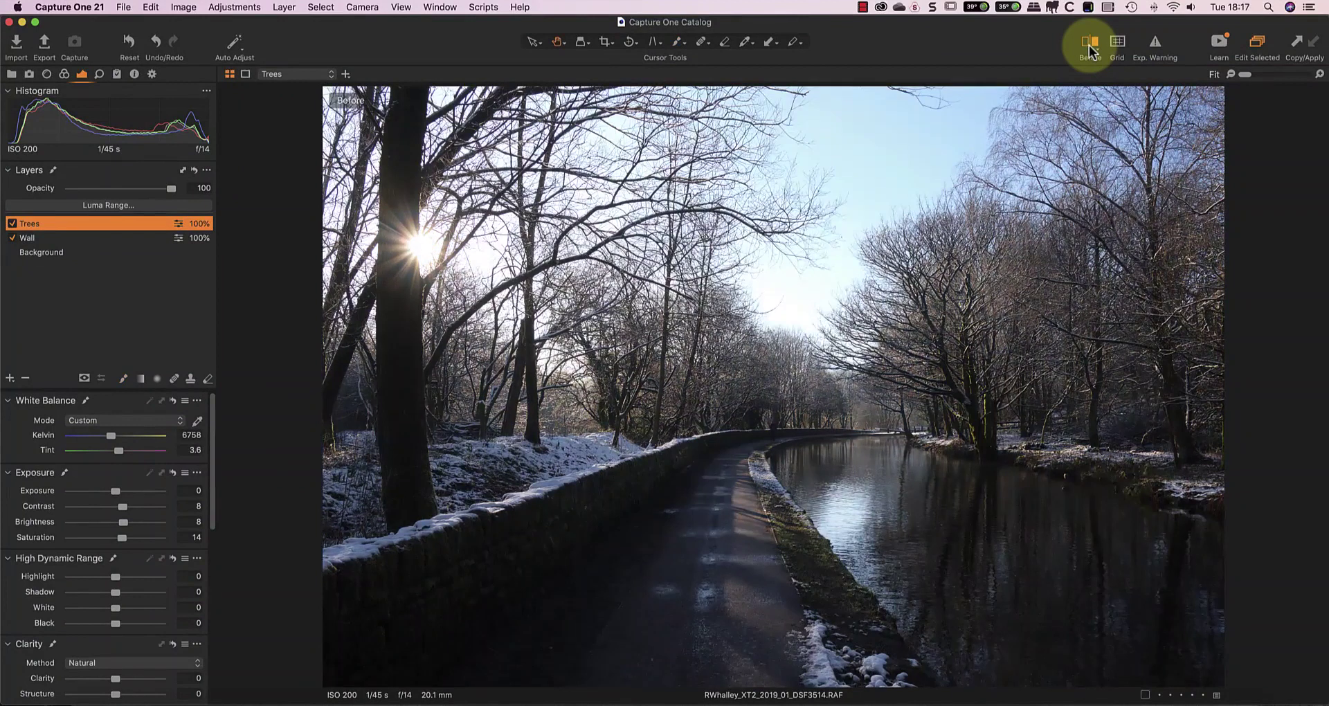
click(1089, 47)
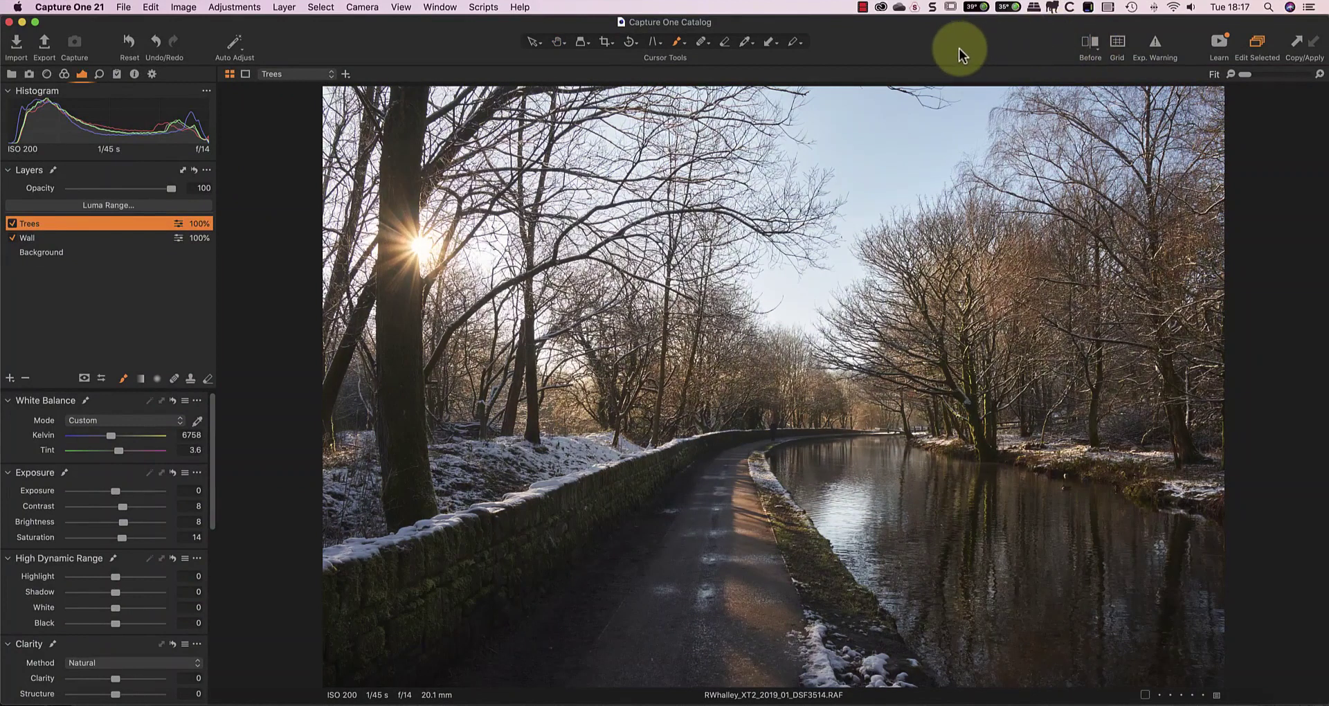